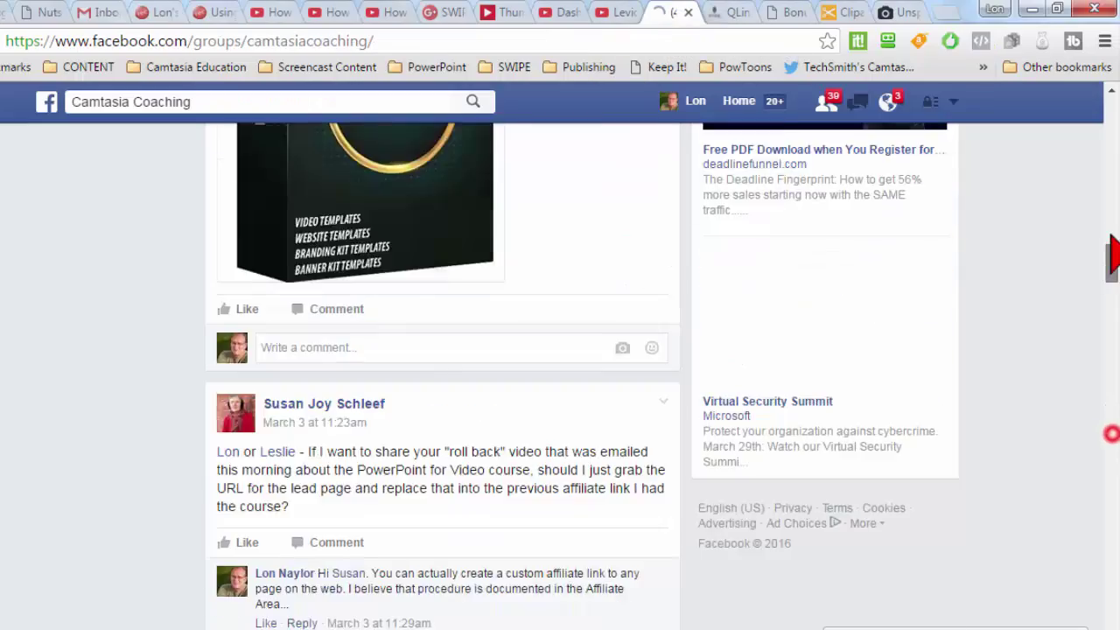
Scroll to the Camtasia Coaching post and highlight its mention of motion graphic elements
scroll(447, 367, up, 10)
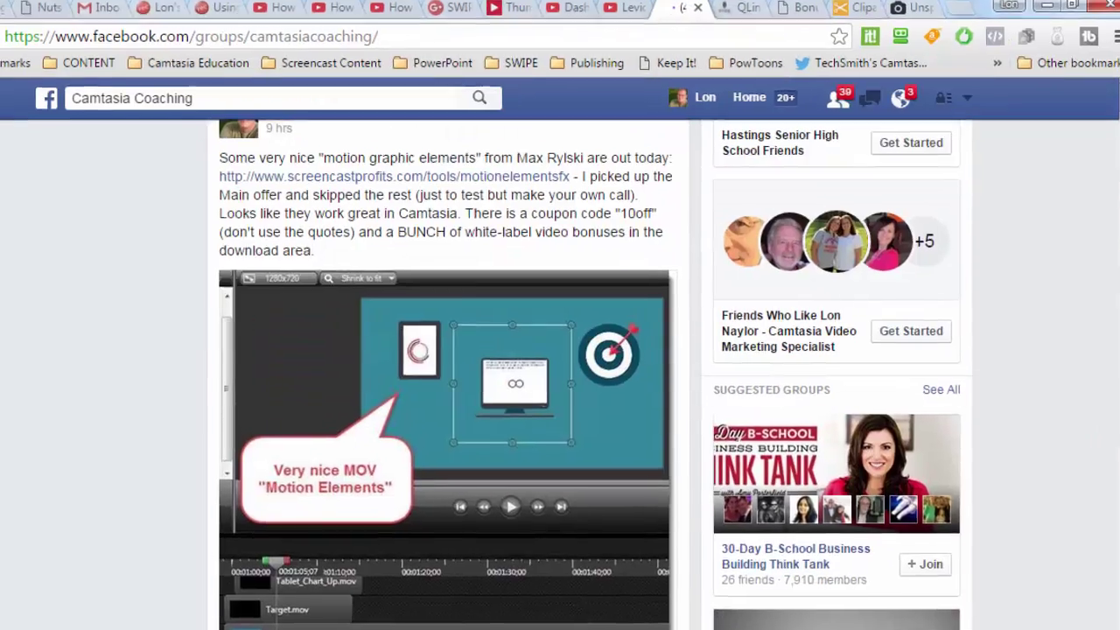
scroll(726, 148, up, 2)
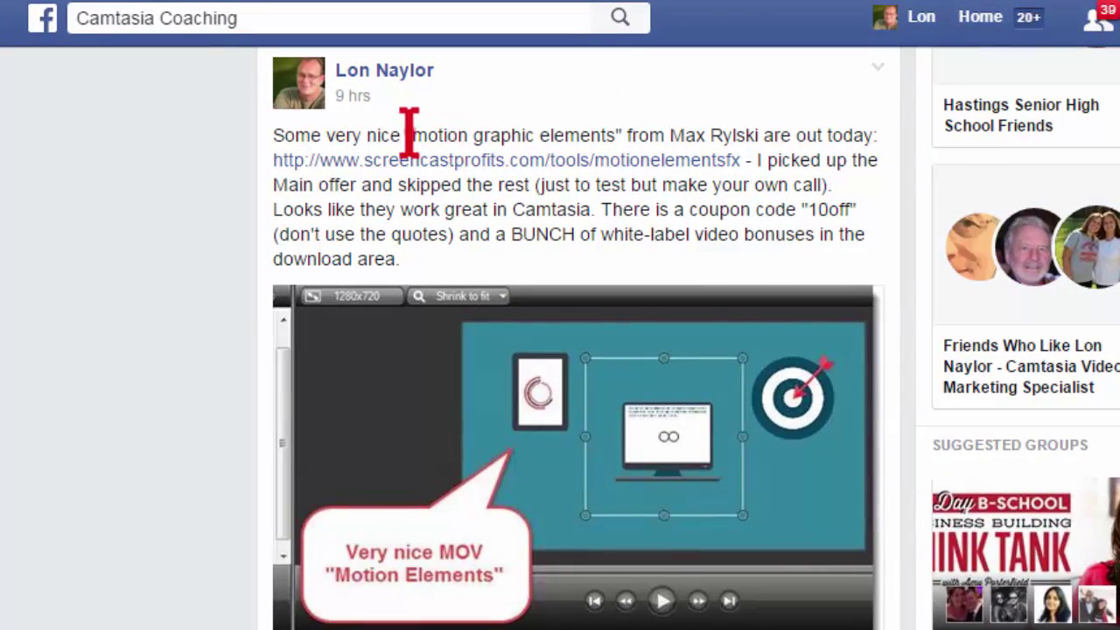
drag(409, 134, 797, 135)
click(800, 135)
scroll(674, 332, down, 1)
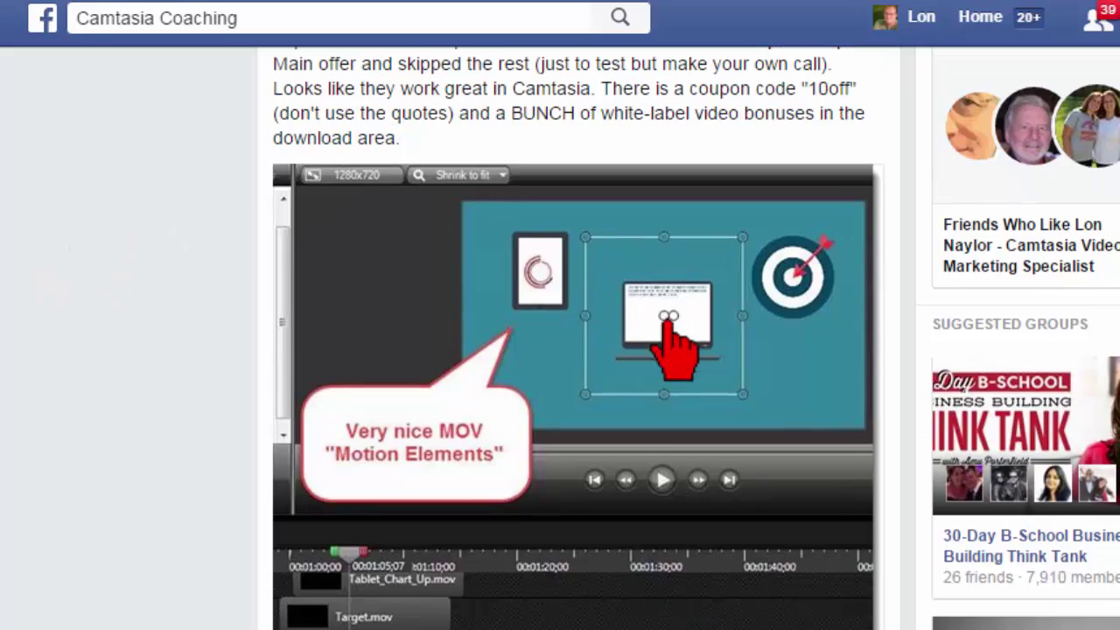
scroll(700, 279, up, 1)
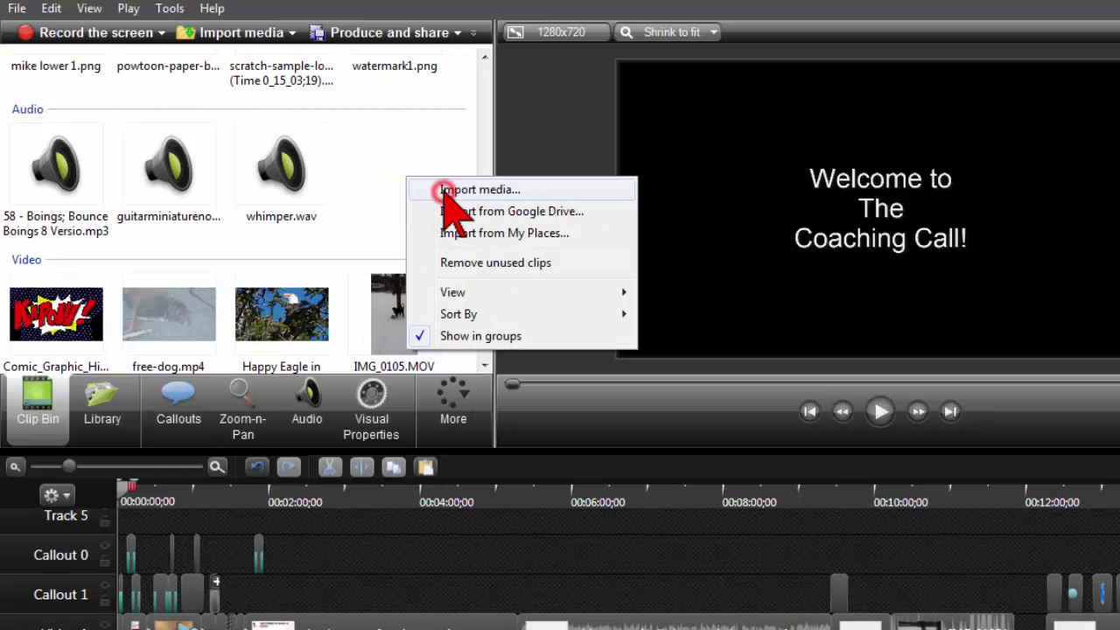
In the media import browser, go to 1. Media Library\Motion Elements FX
click(446, 190)
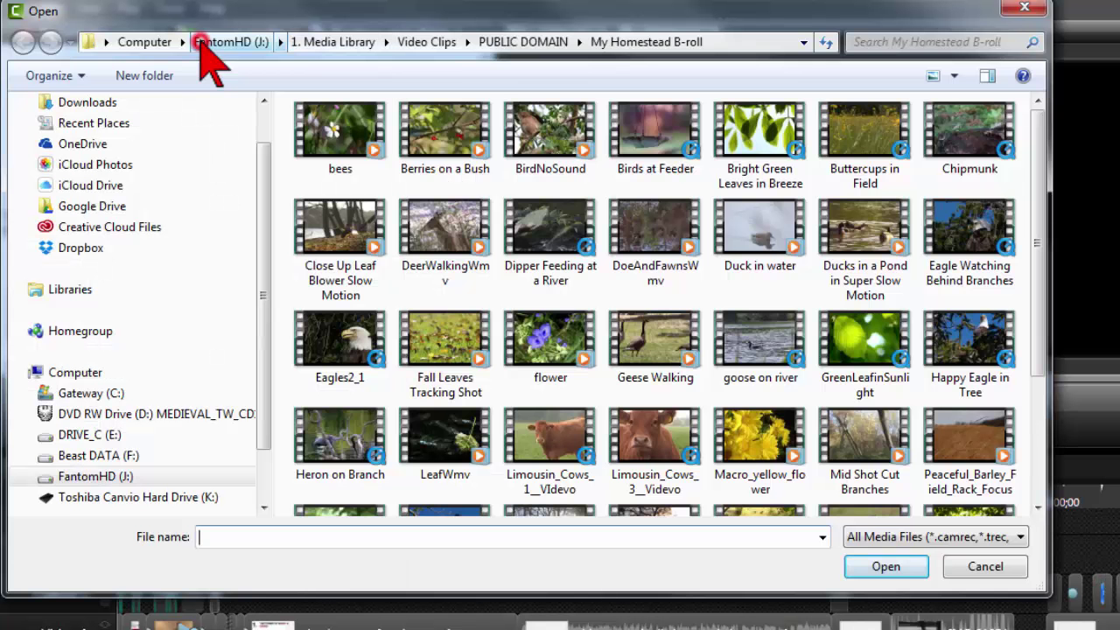
click(213, 43)
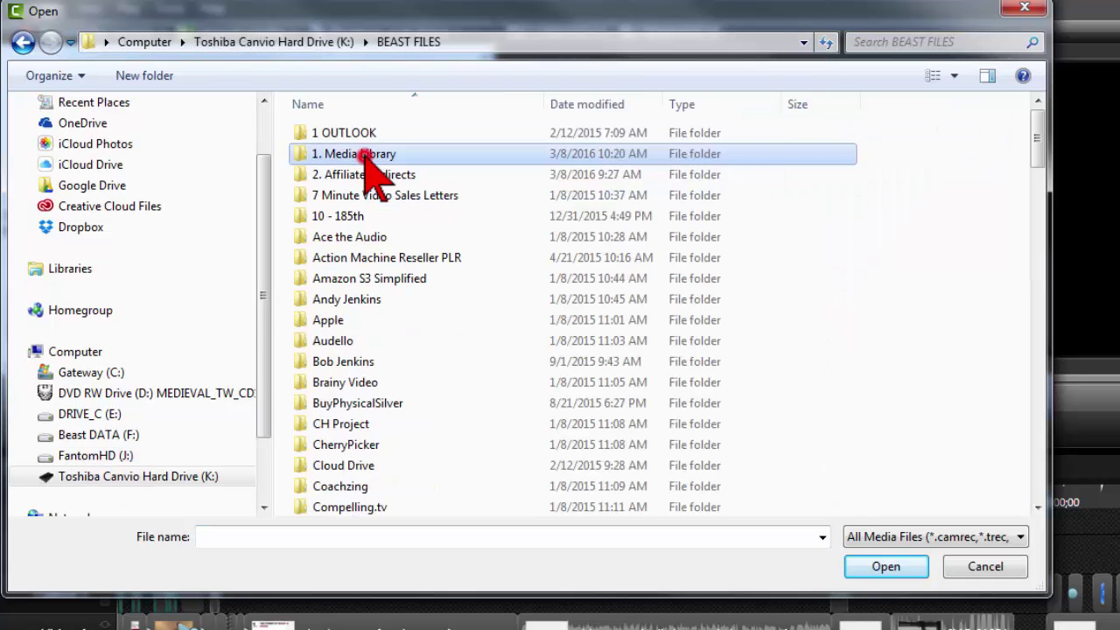
double_click(368, 154)
scroll(550, 293, down, 5)
click(298, 275)
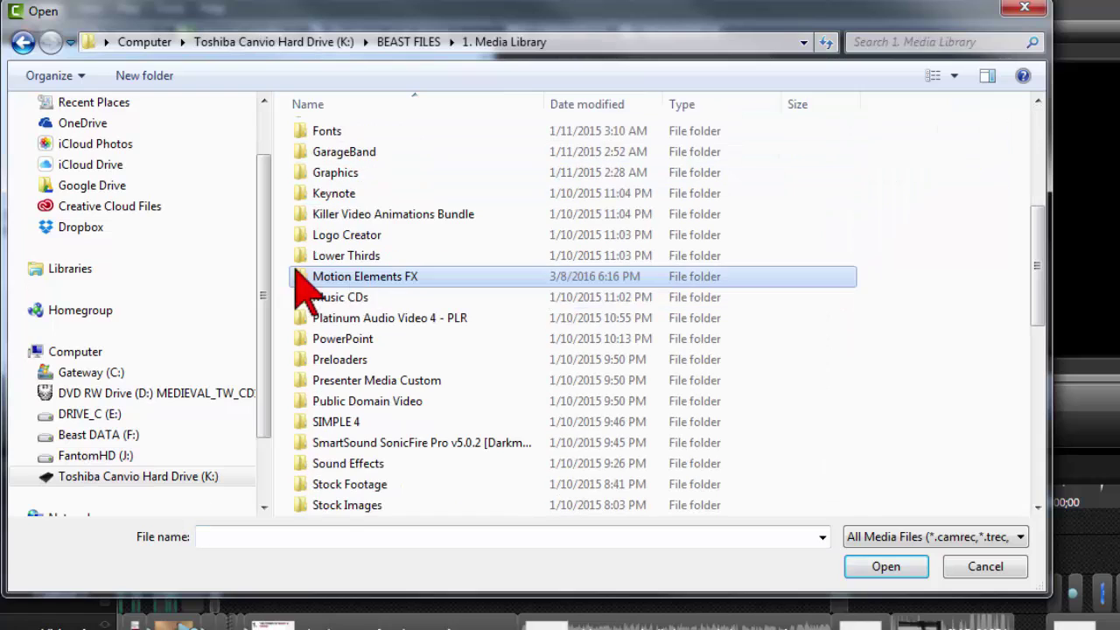
double_click(427, 286)
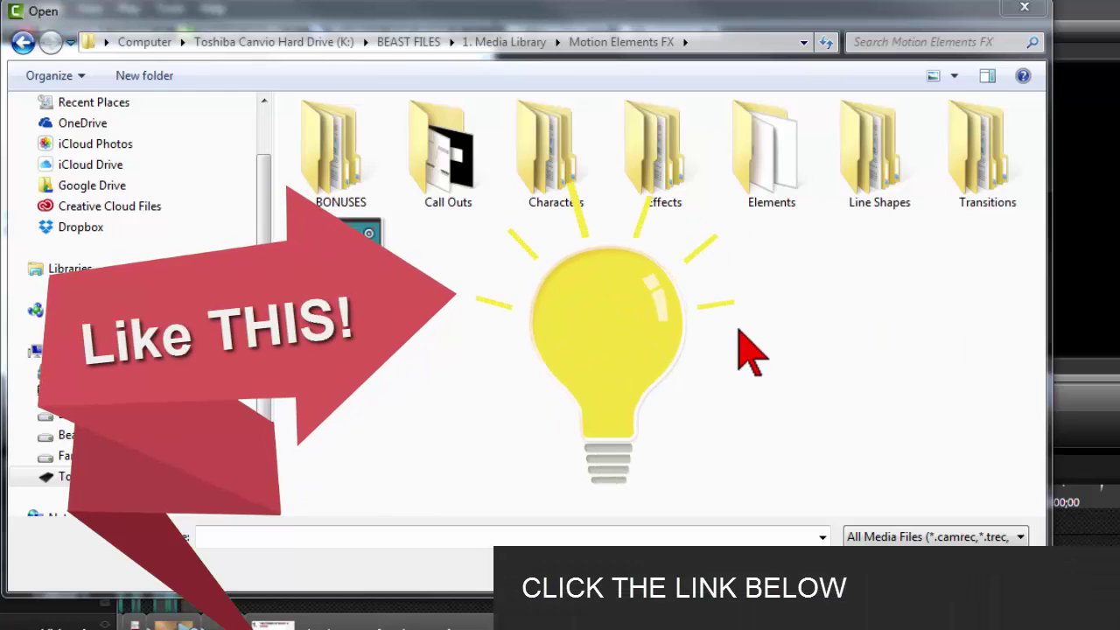
Open the Elements folder and import the Target movie into the clip bin
click(763, 151)
double_click(763, 151)
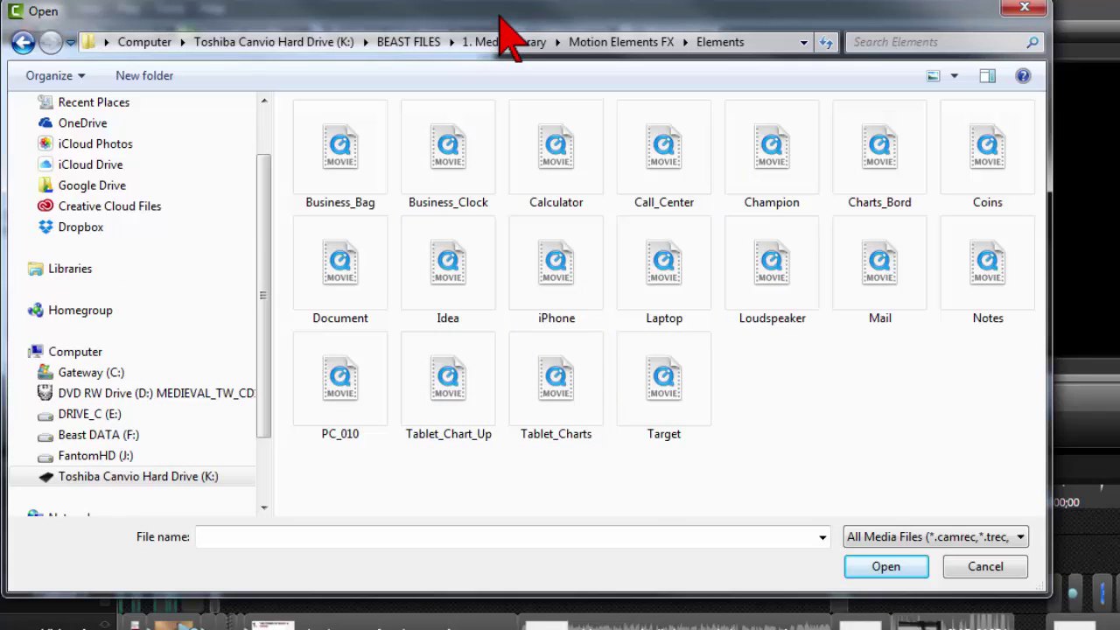
drag(630, 9, 711, 21)
click(875, 400)
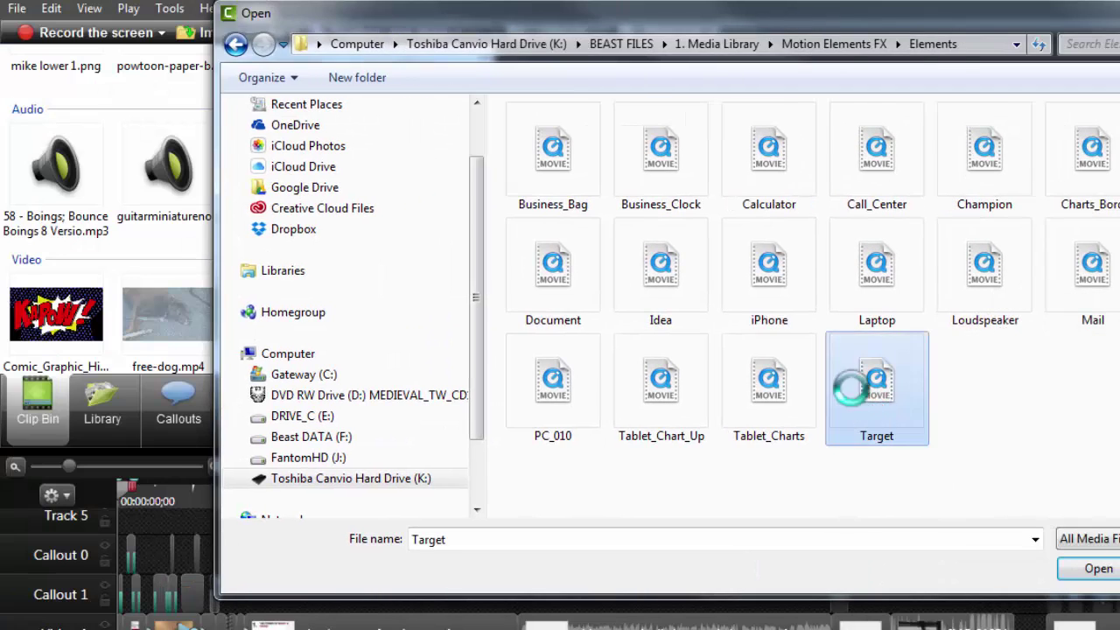
double_click(863, 407)
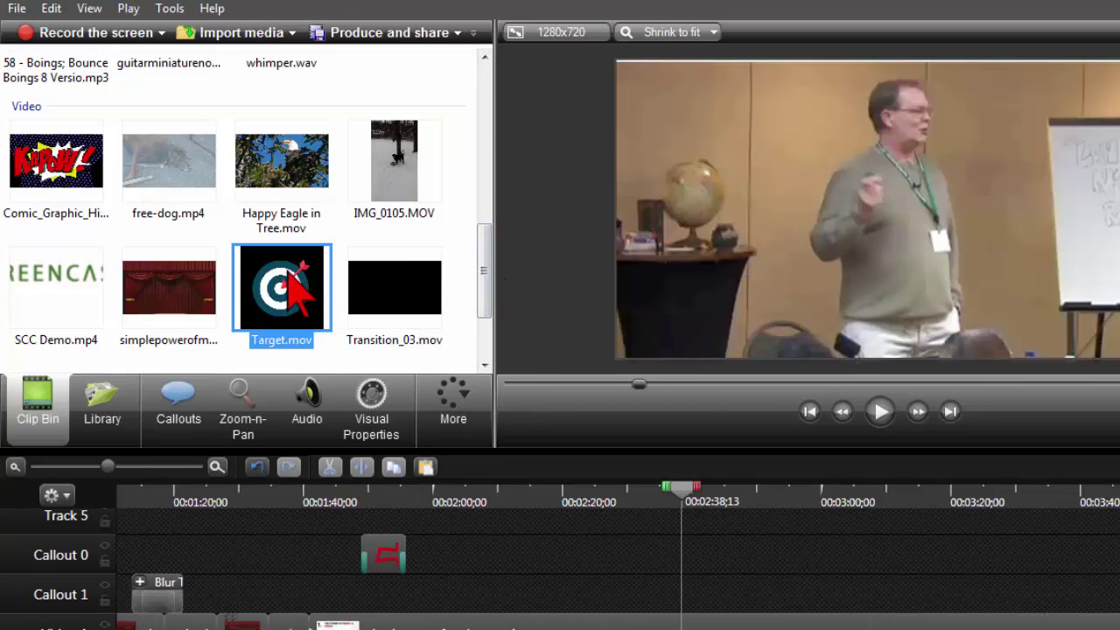
Add Target.mov to the timeline at the playhead and advance until the target appears
right_click(289, 275)
click(341, 287)
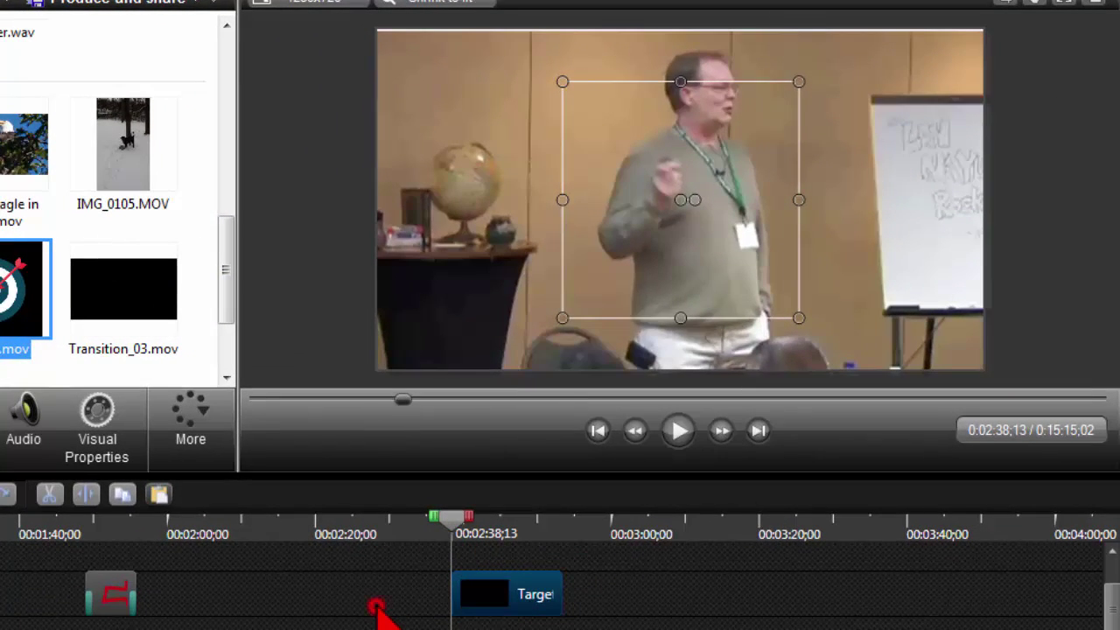
click(377, 607)
drag(453, 523, 542, 525)
Resize and position the target graphic at the frame's left, just below the bullet text
click(709, 238)
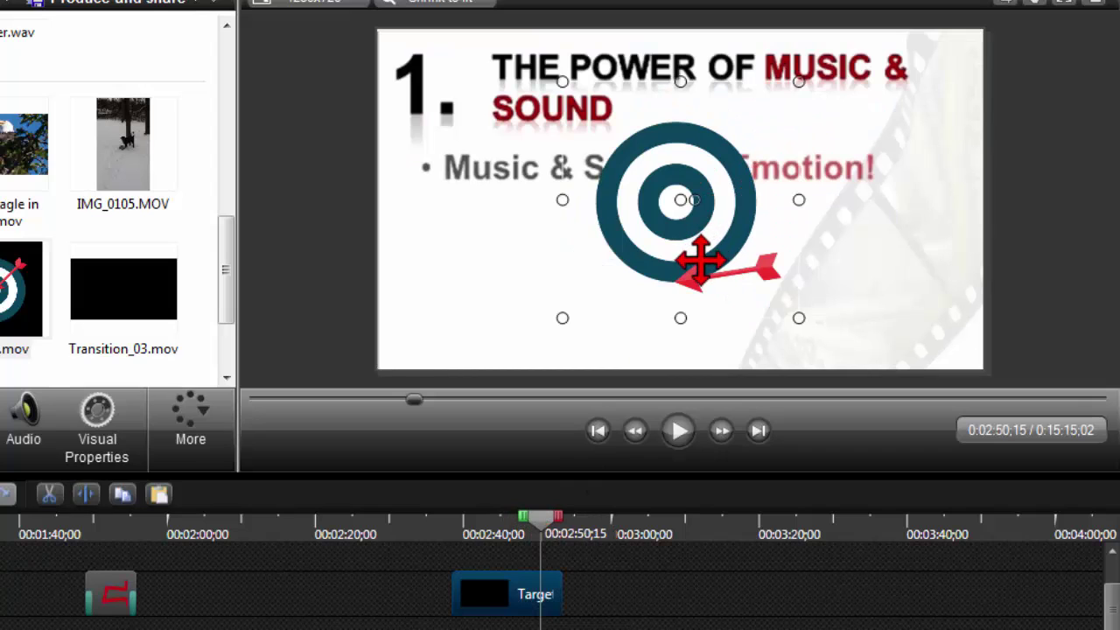
drag(700, 259, 828, 303)
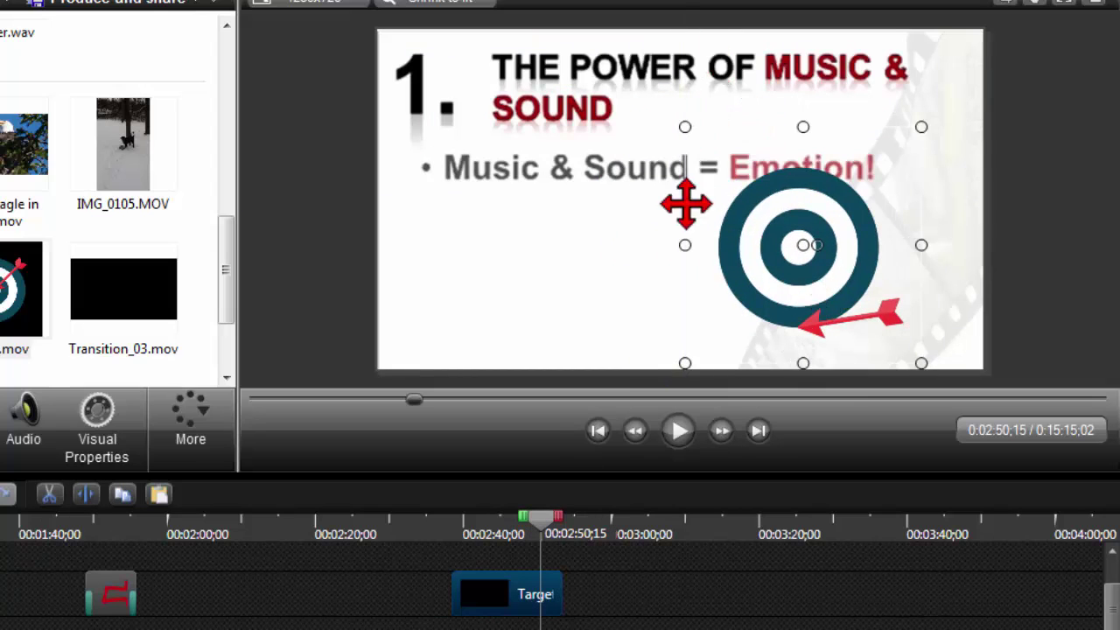
drag(684, 362, 822, 225)
drag(856, 184, 448, 233)
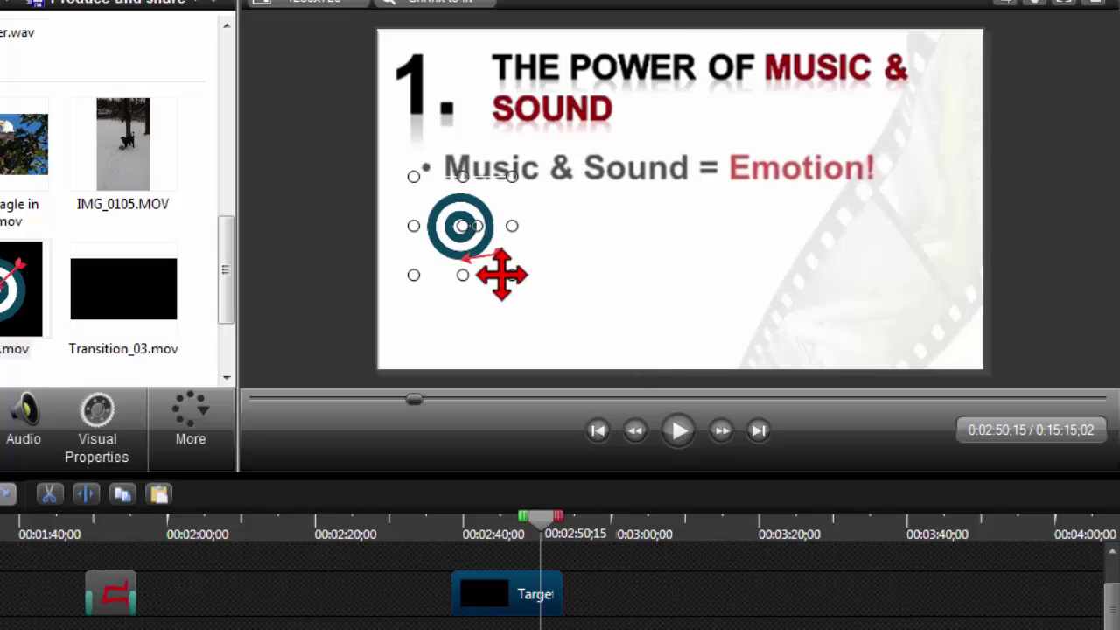
drag(515, 277, 418, 168)
click(341, 216)
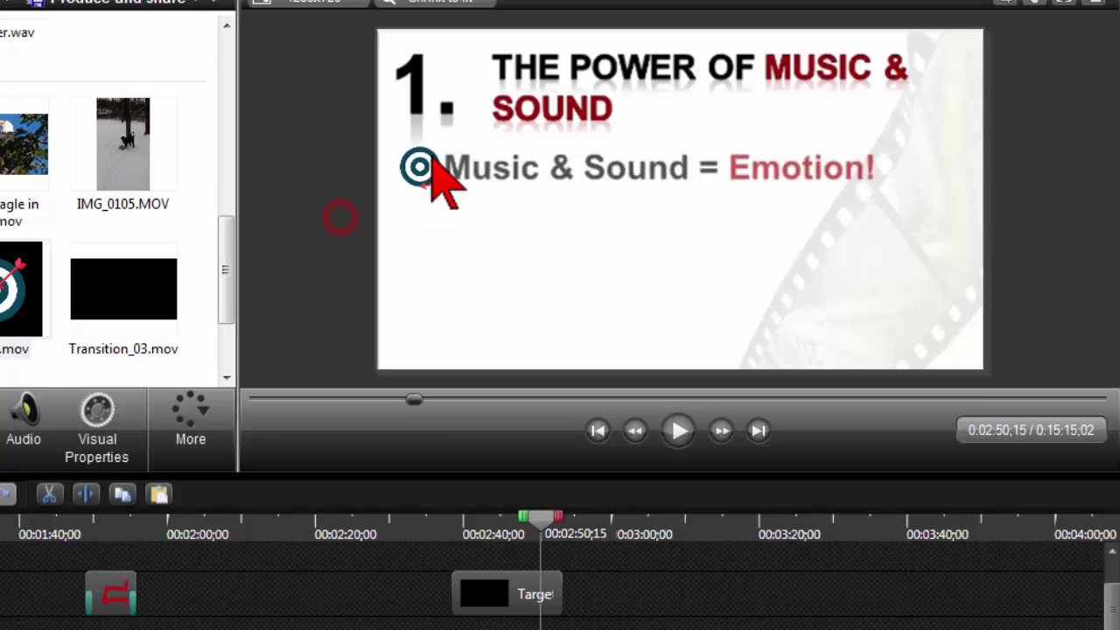
click(508, 530)
click(433, 179)
drag(451, 196, 558, 274)
click(596, 429)
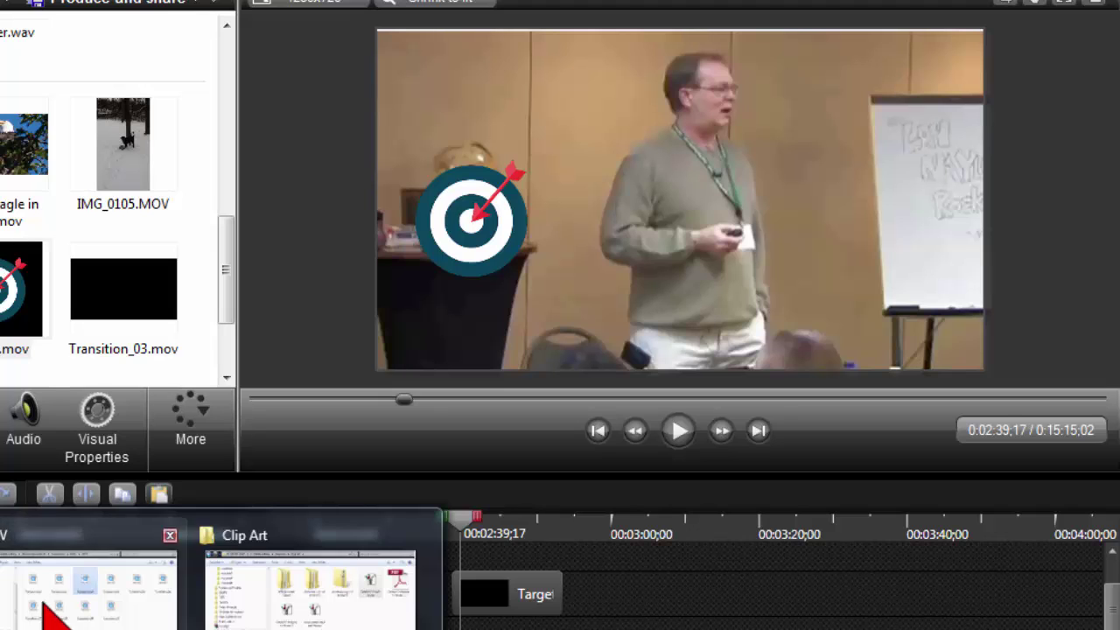
Drag Call-Out_01 from Explorer's Call Outs\White folder into Camtasia's clip bin
click(45, 603)
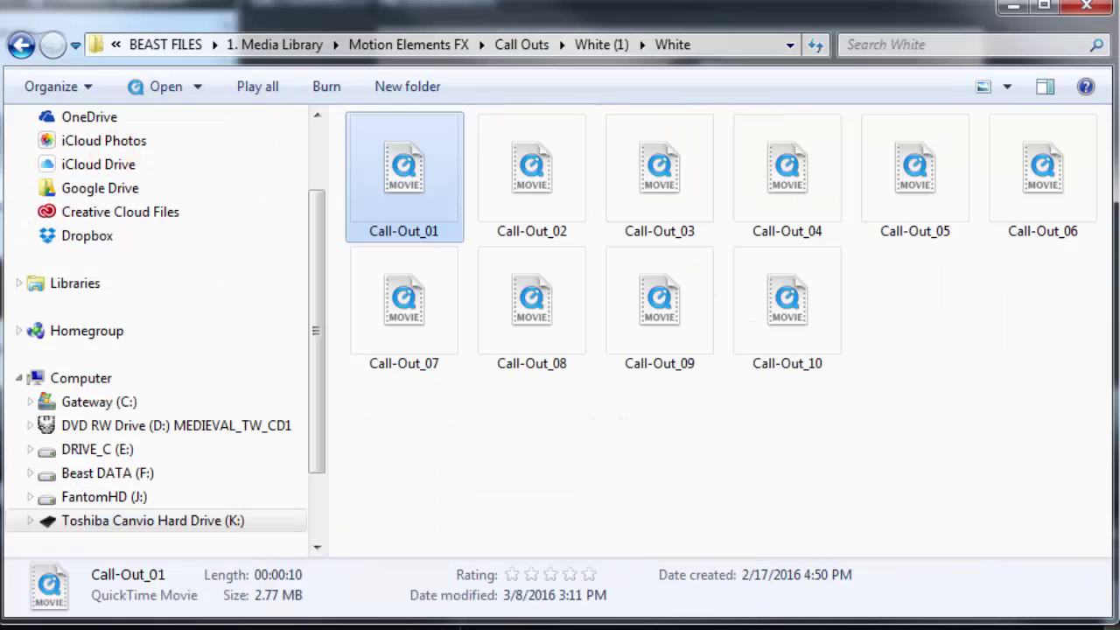
drag(990, 426, 399, 131)
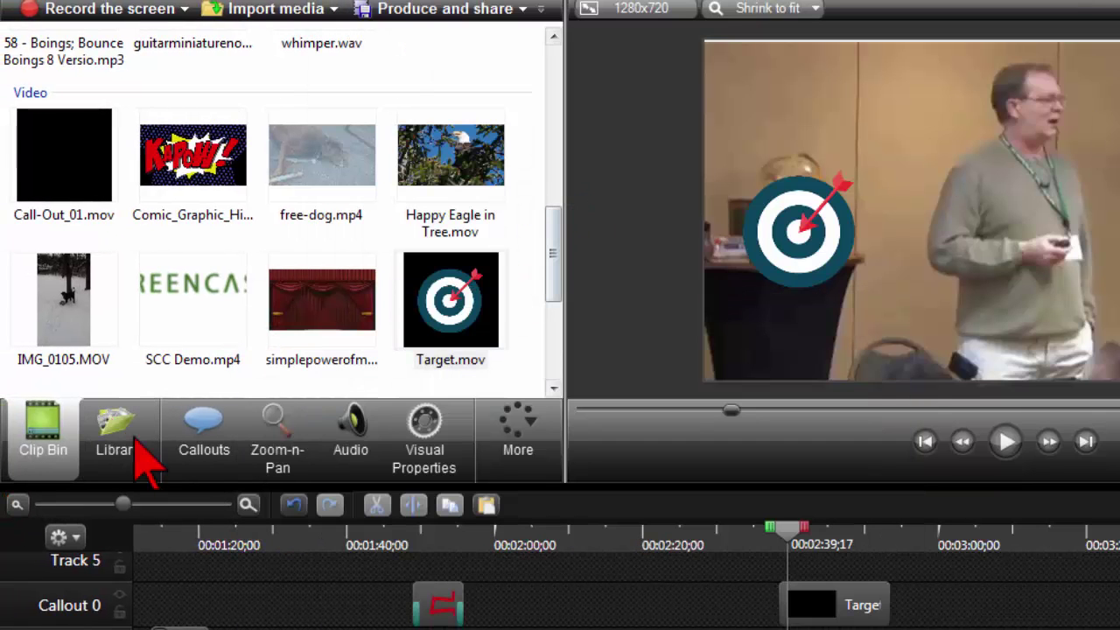
Add Call-Out_01.mov to the timeline at the playhead, advancing to 0:02:42;23
drag(549, 249, 553, 336)
scroll(556, 350, up, 5)
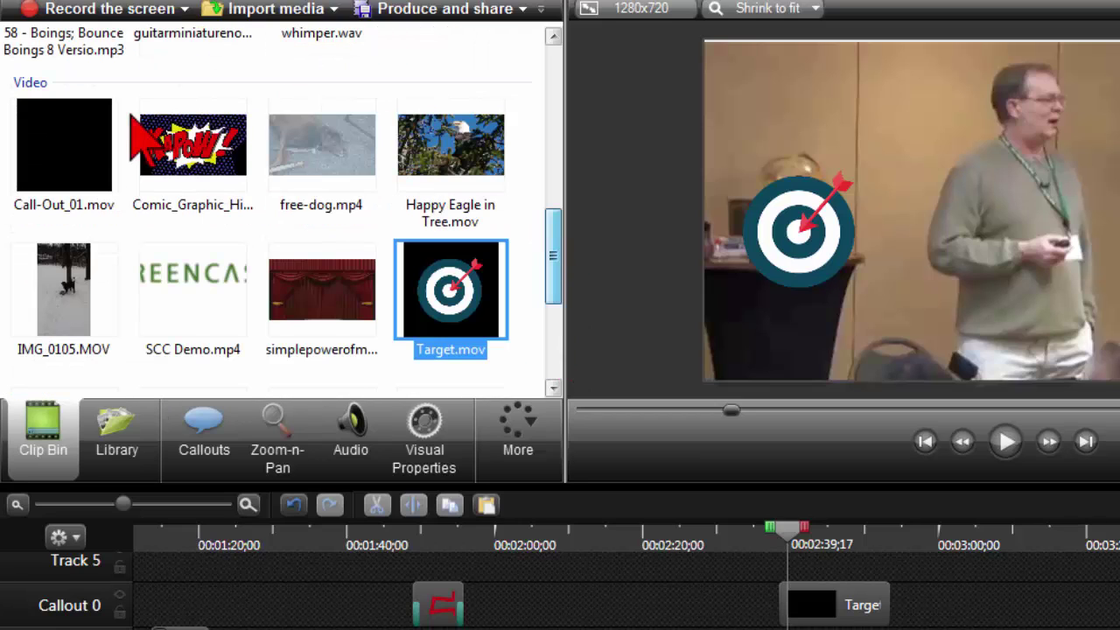
right_click(79, 155)
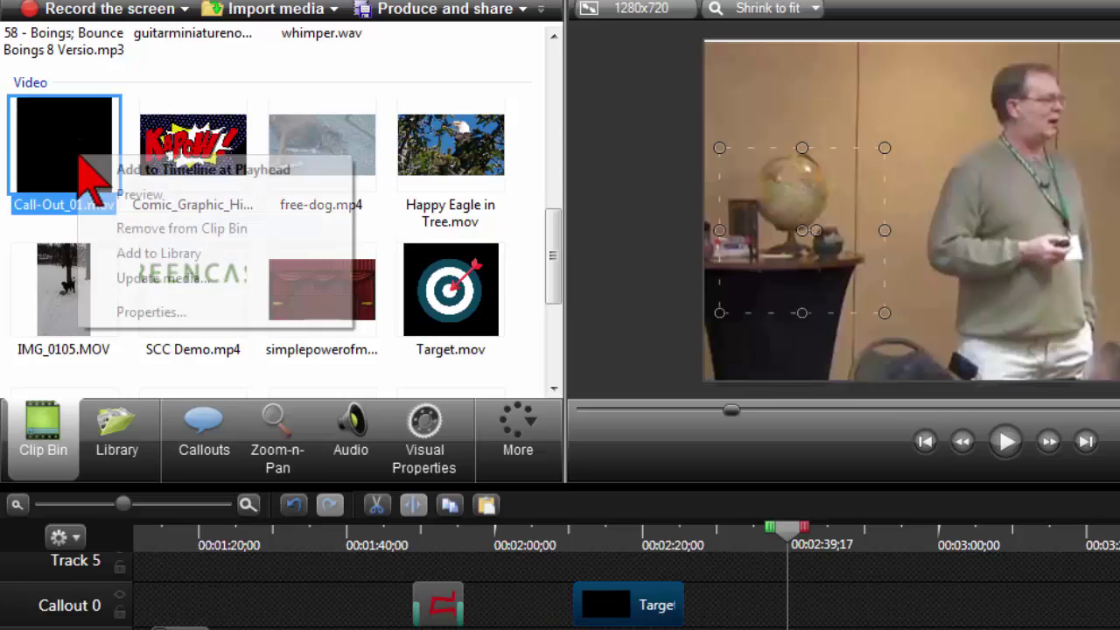
click(161, 169)
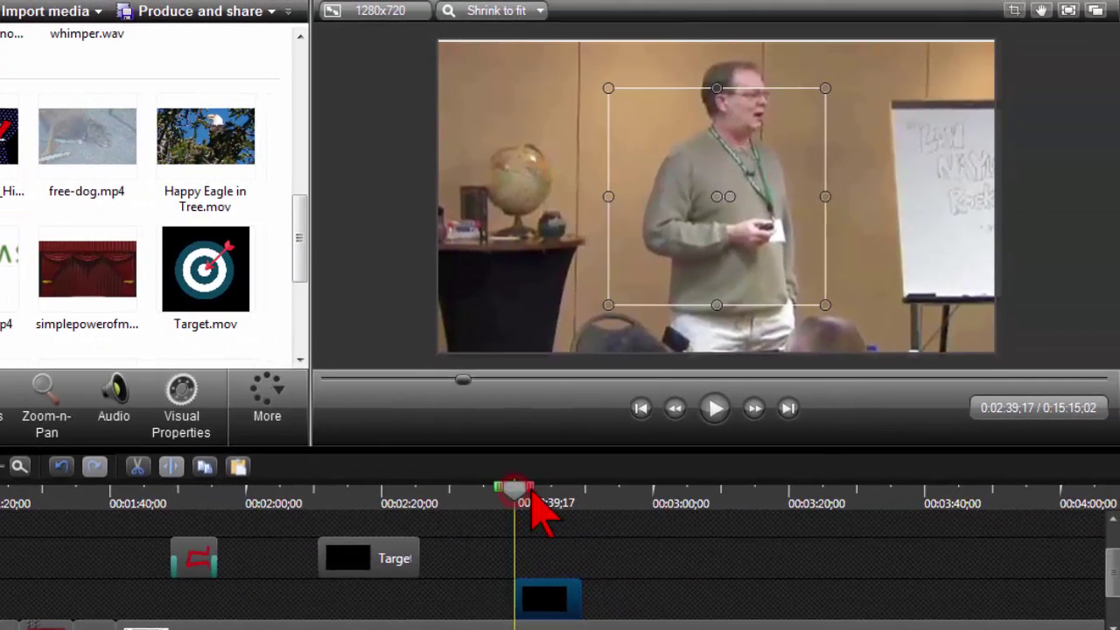
drag(530, 497, 538, 499)
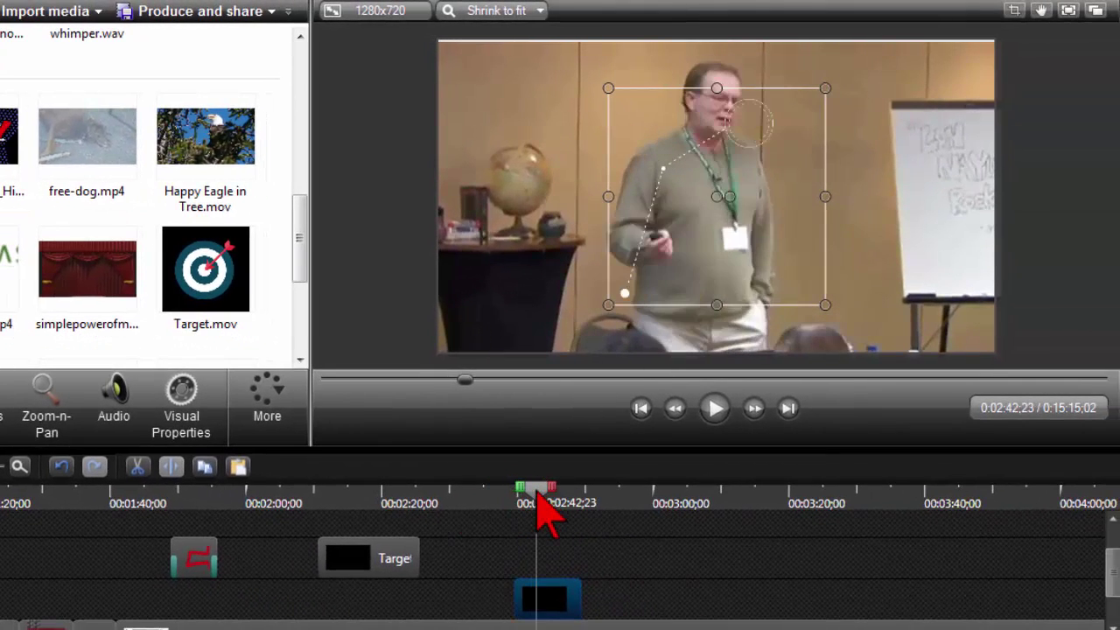
Enlarge the callout, stretch its perspective frame, and move it down-right over the speaker
drag(605, 306, 546, 321)
drag(632, 290, 592, 260)
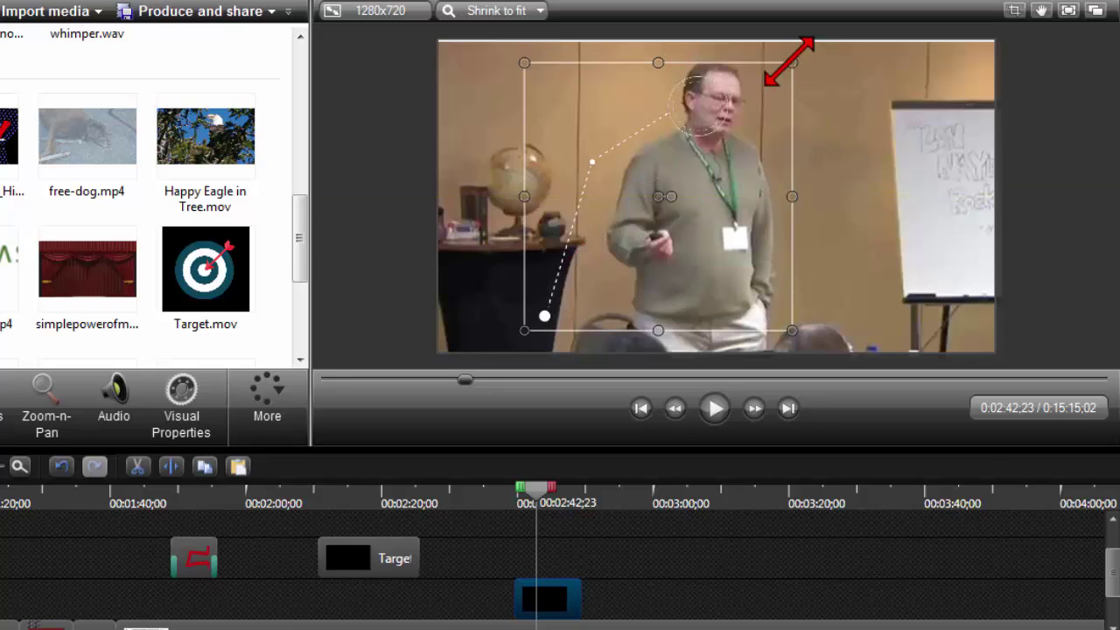
drag(790, 61, 816, 39)
drag(743, 187, 740, 203)
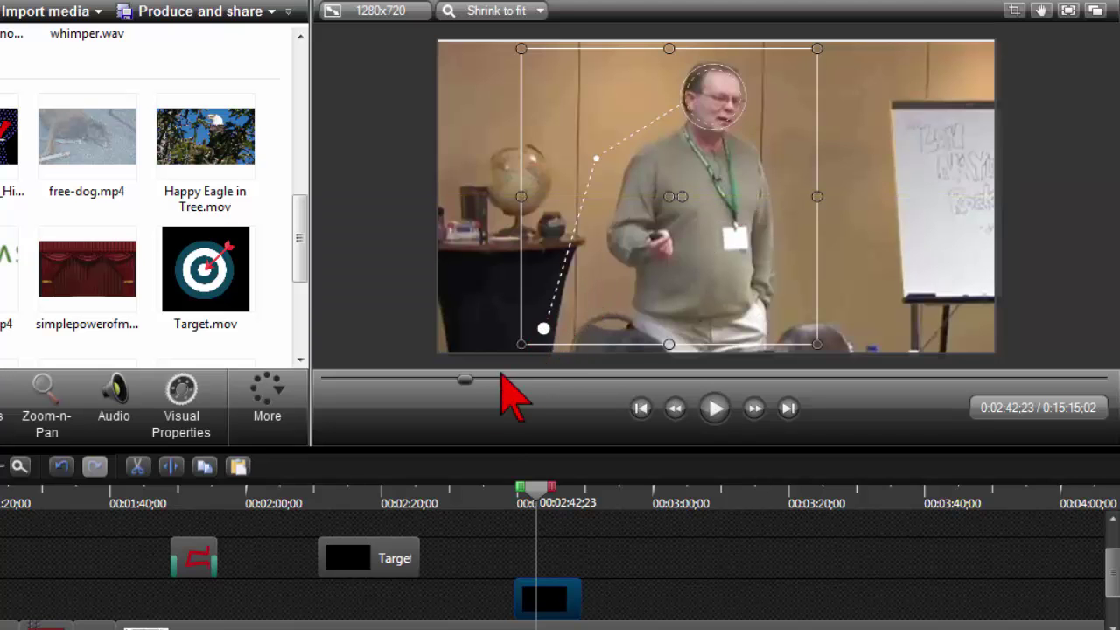
drag(545, 503, 512, 512)
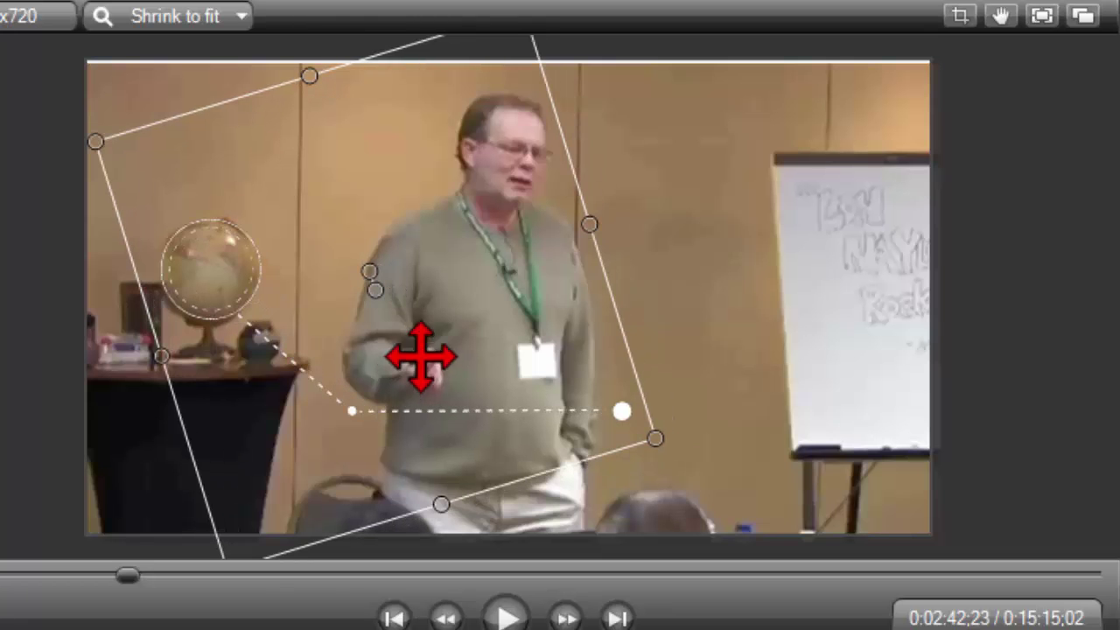
drag(588, 223, 627, 210)
drag(354, 267, 392, 340)
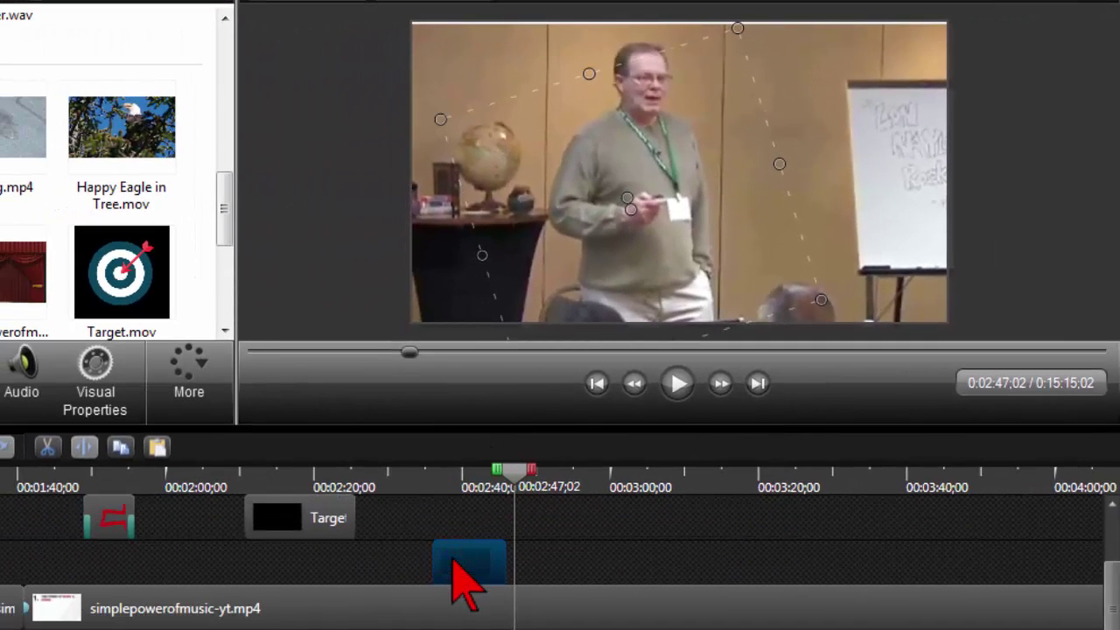
Select 0:02:36 to 0:02:43;21 over the callout clip and cut that section out
right_click(452, 561)
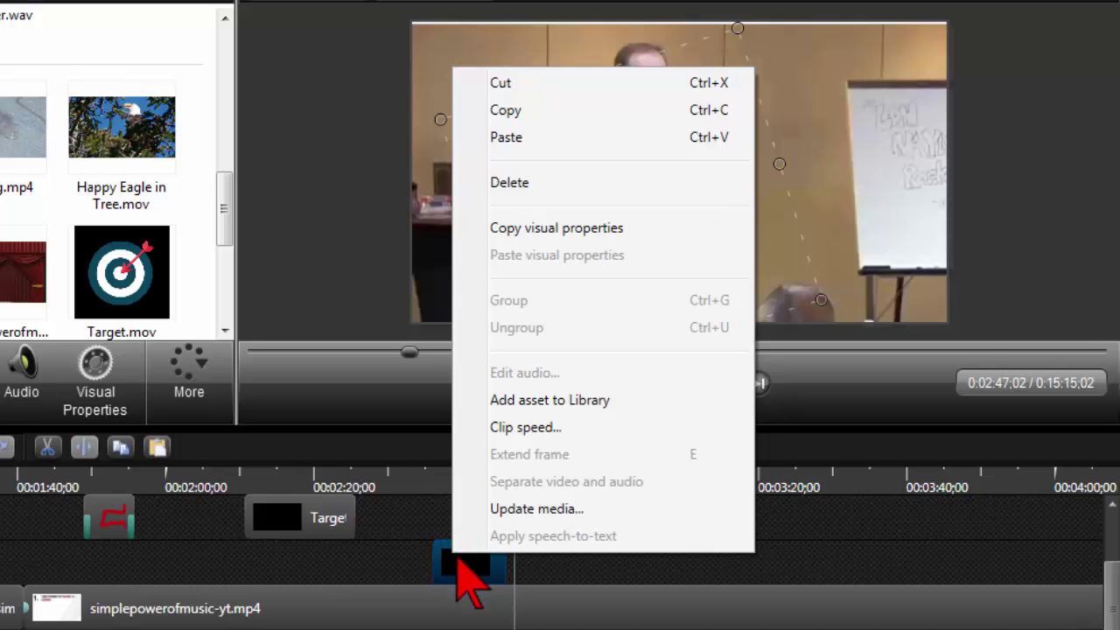
click(463, 560)
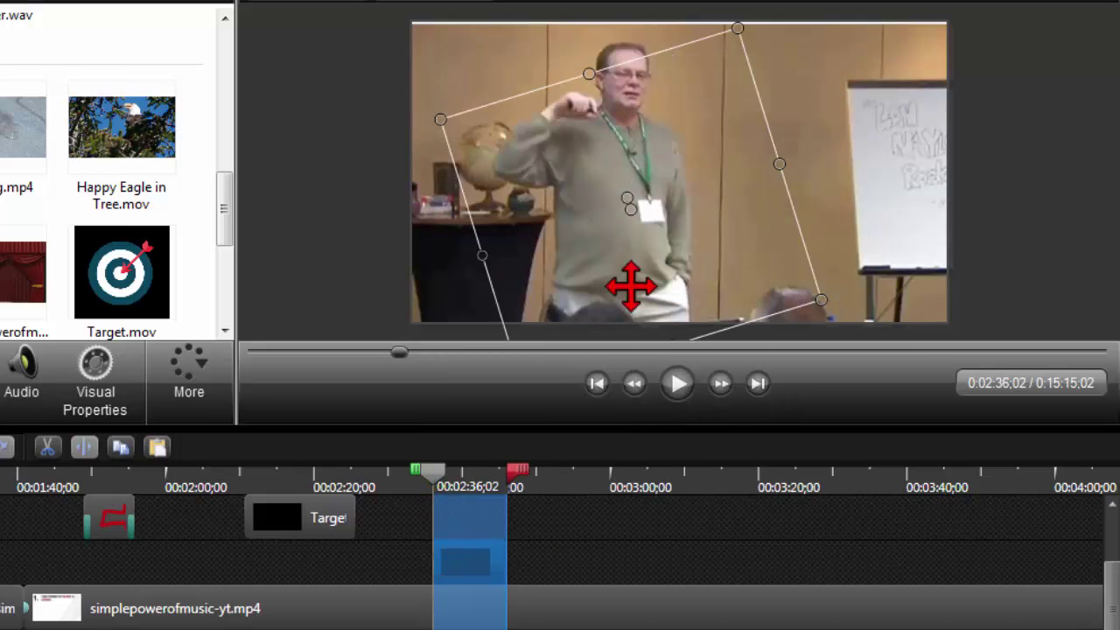
click(476, 486)
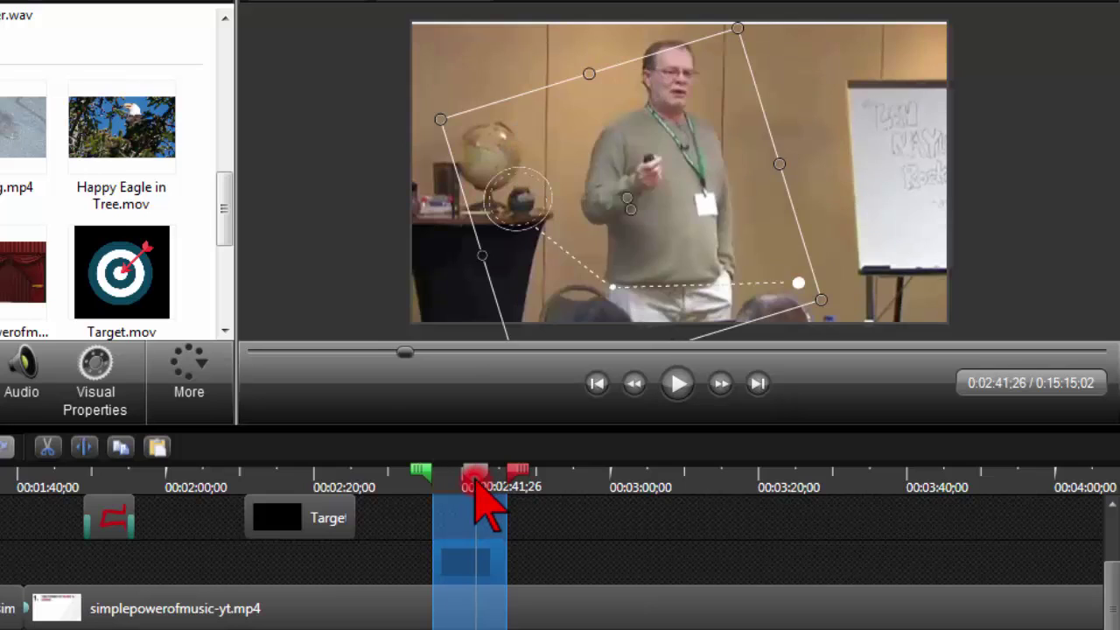
click(432, 475)
scroll(442, 488, up, 4)
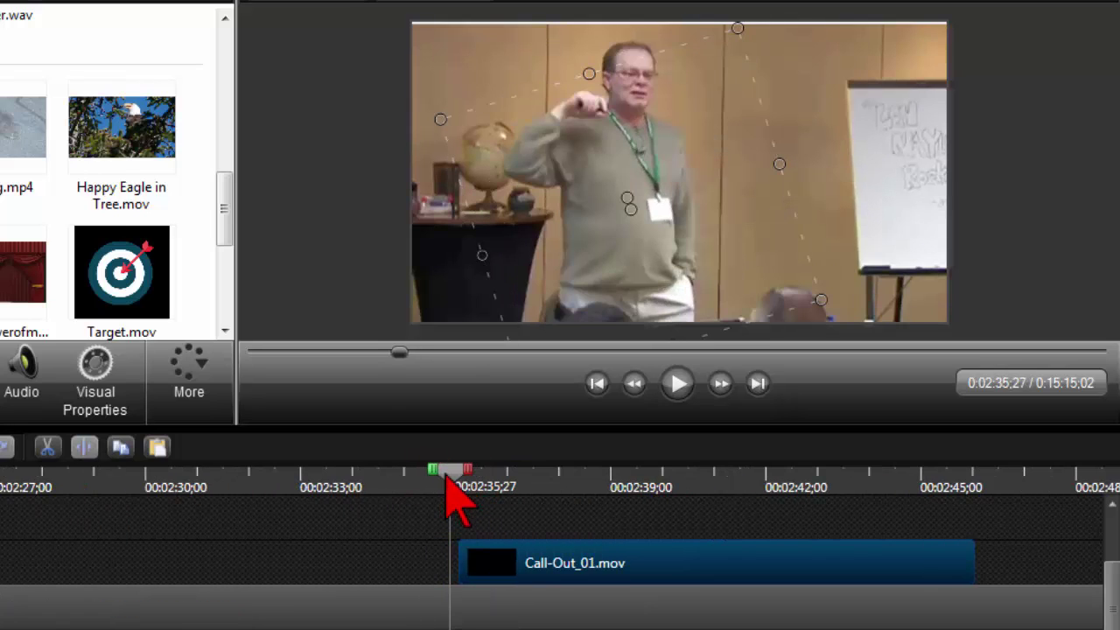
drag(449, 472, 823, 518)
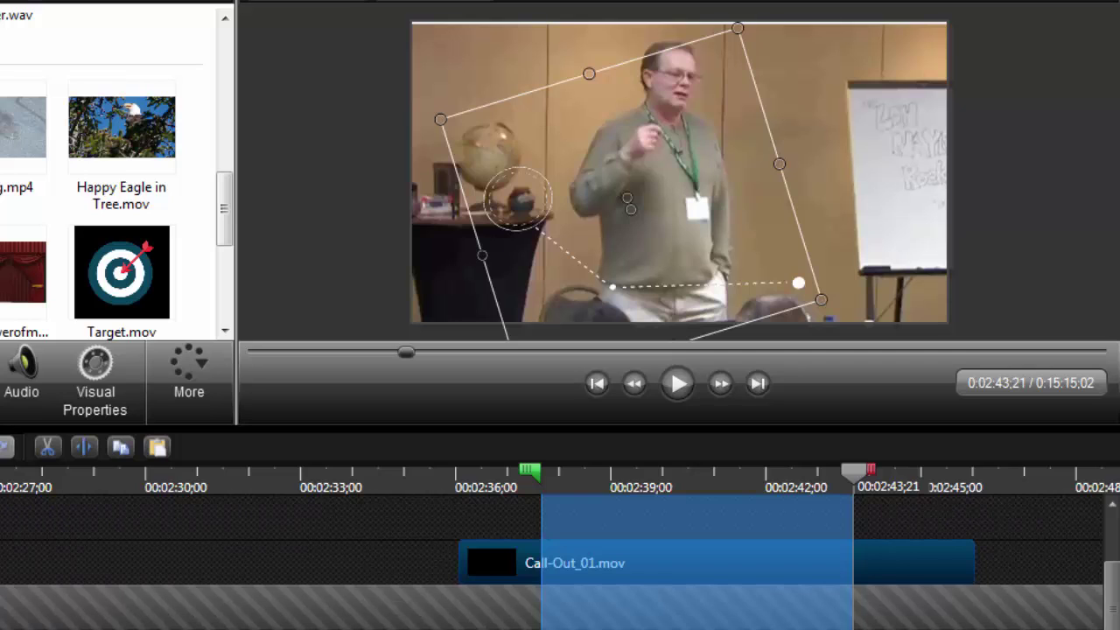
click(49, 446)
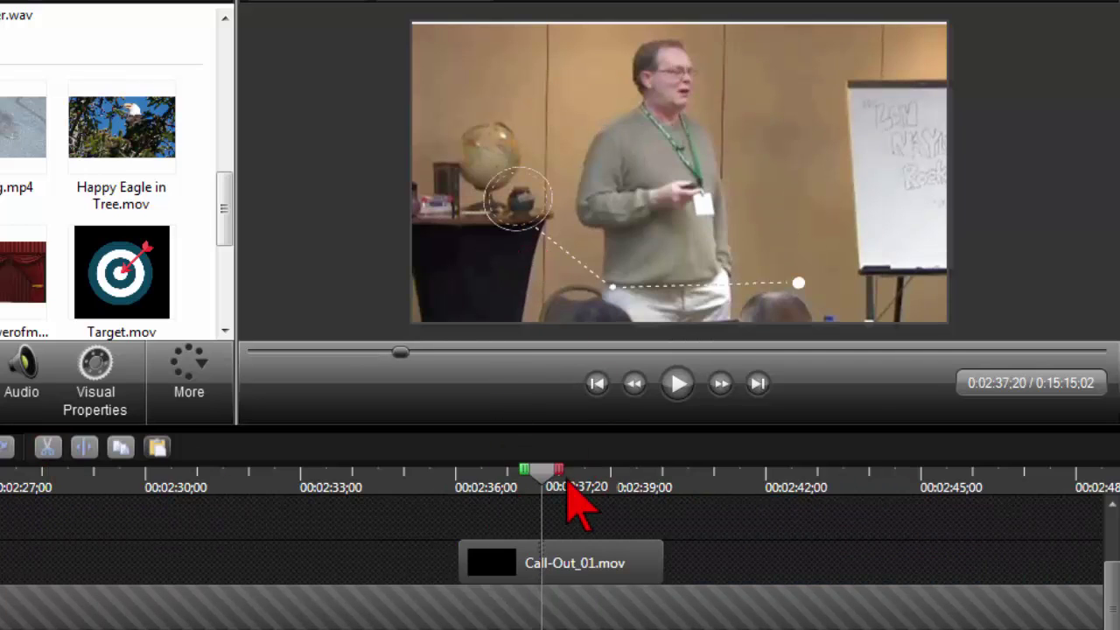
Undo the cut and copy the callout section, with the selection ending at 2:42;19
drag(525, 487, 553, 483)
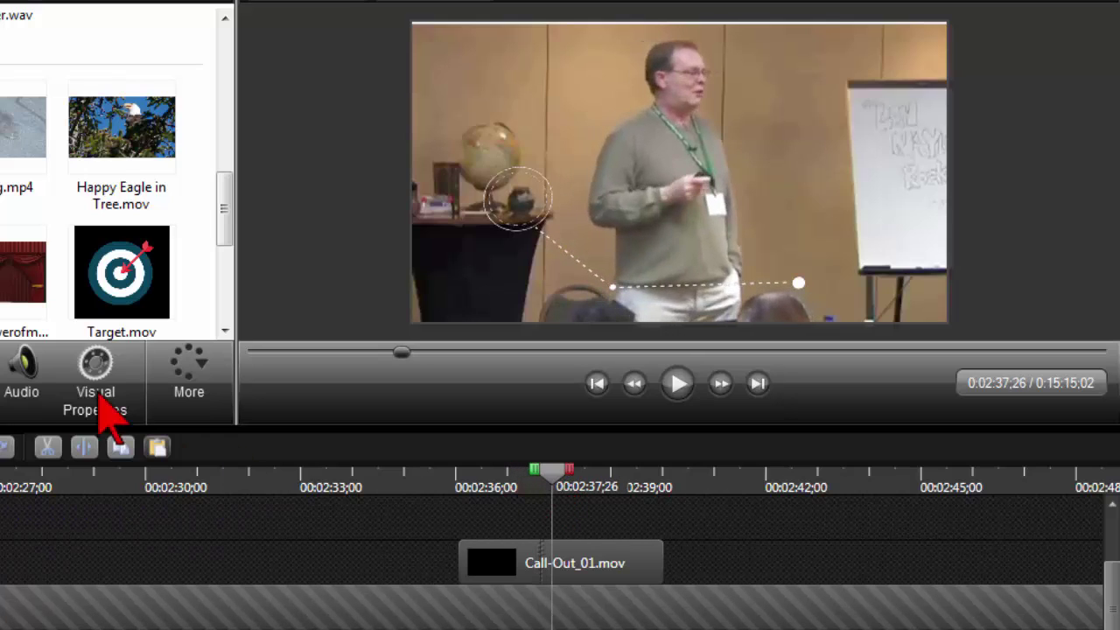
key(s)
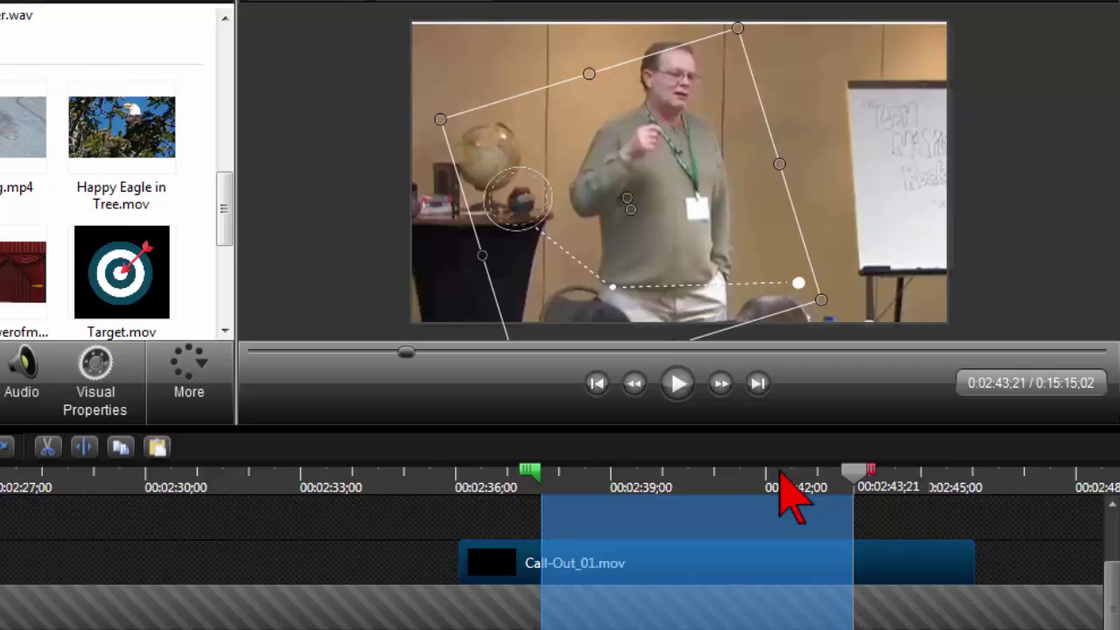
mouse_move(833, 472)
mouse_down()
mouse_move(760, 472)
mouse_move(777, 473)
mouse_up()
right_click(675, 562)
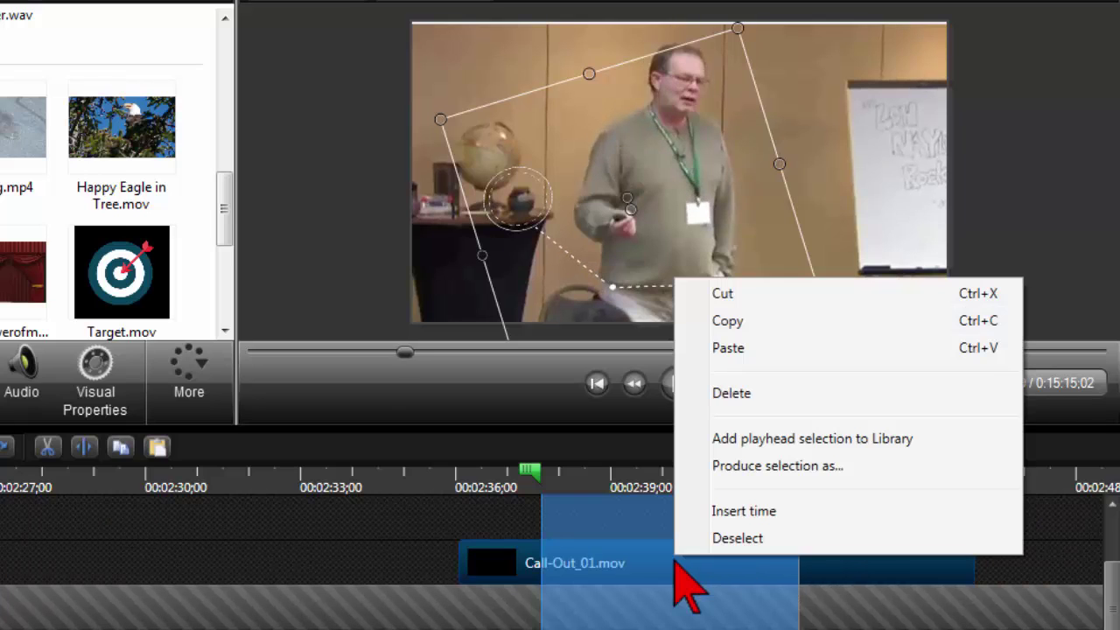
click(740, 321)
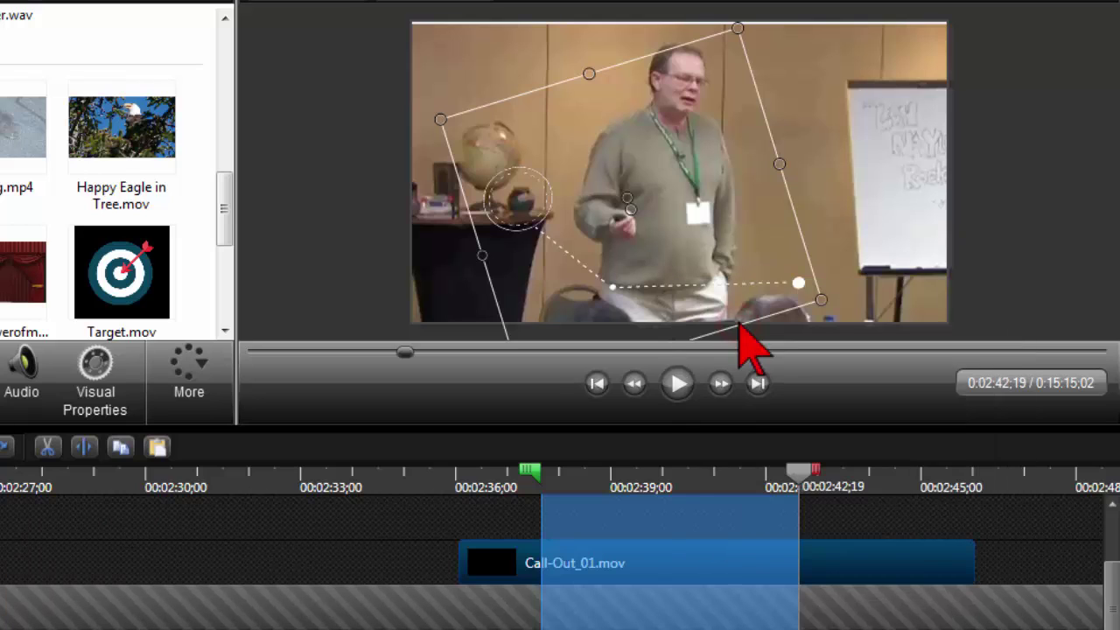
Split the callout at 0:02:39;28 and drag the second piece later on the track
click(659, 478)
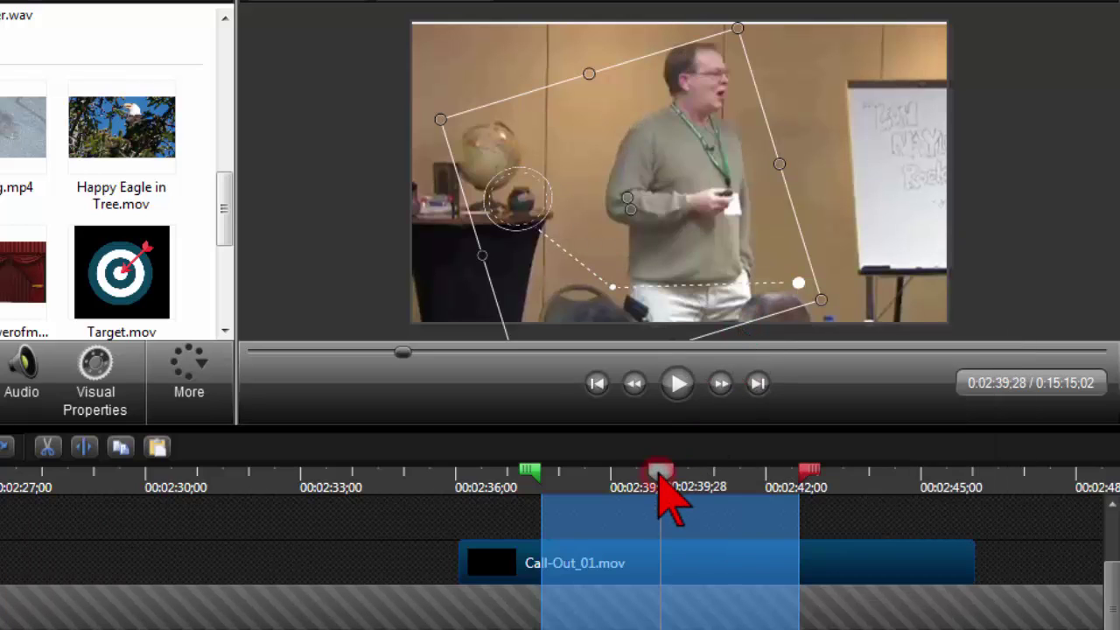
click(659, 475)
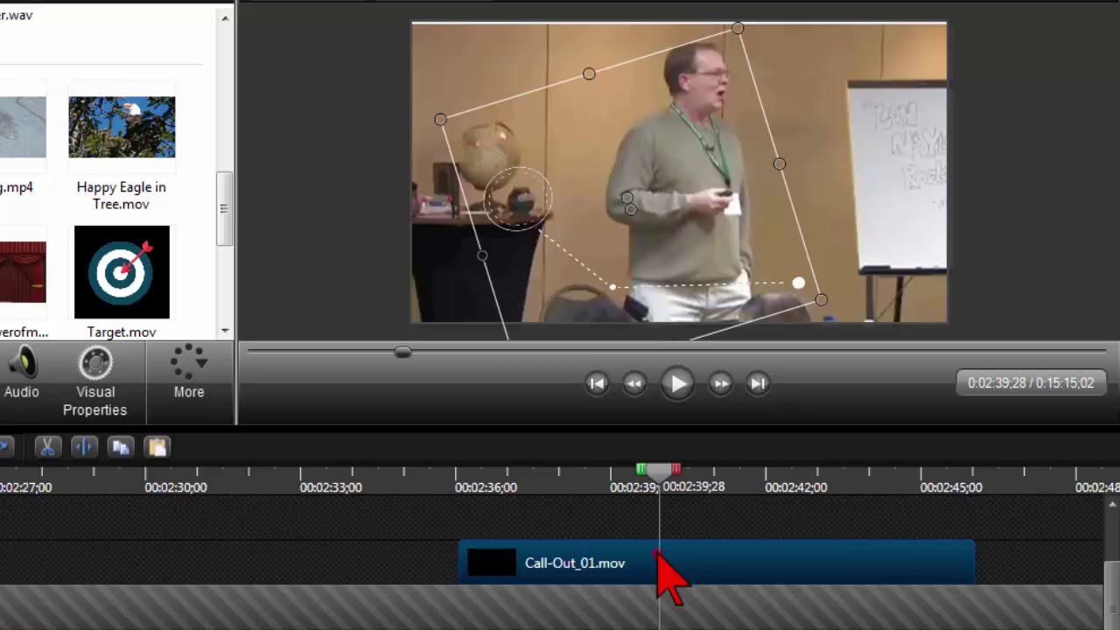
click(84, 448)
drag(690, 554, 1035, 556)
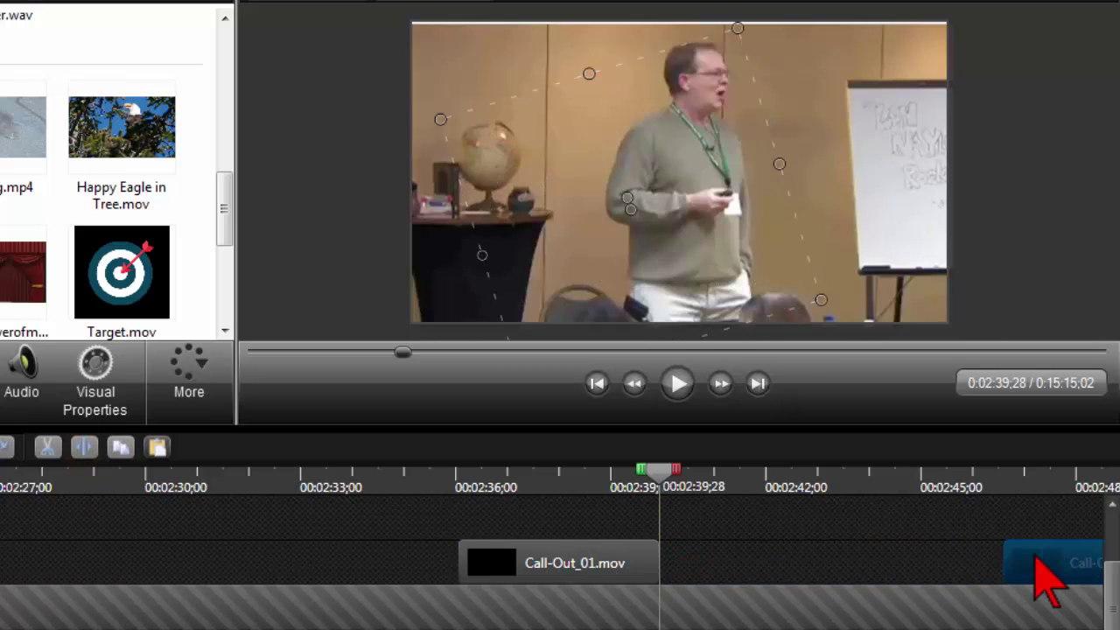
Paste the copied section into the gap, trimming and snapping pieces at 2:42;28
right_click(687, 567)
click(741, 215)
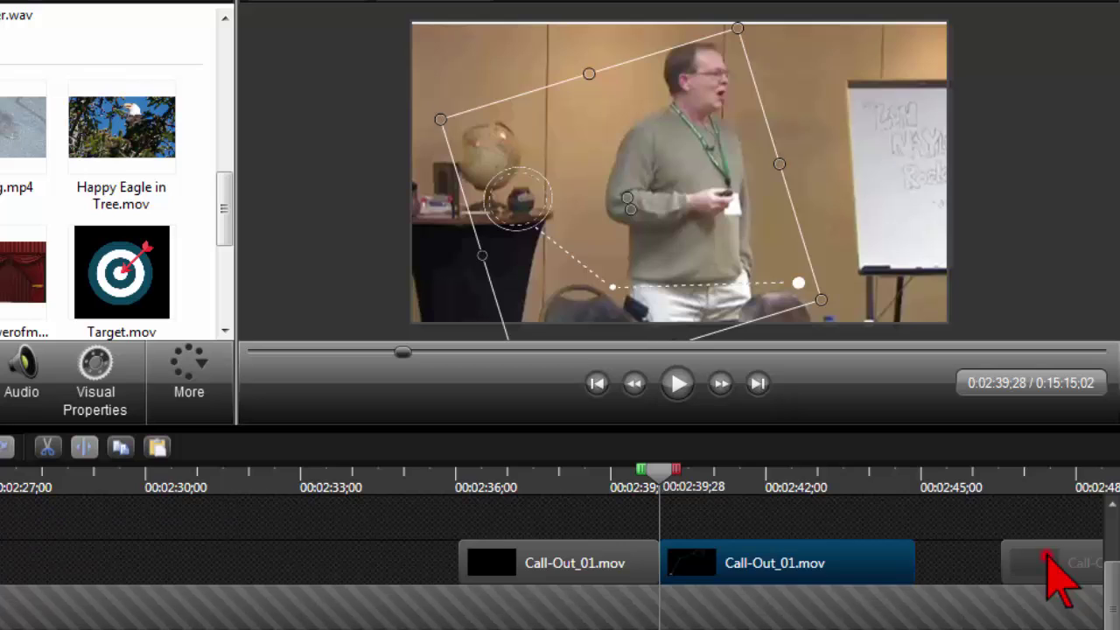
click(450, 486)
scroll(453, 490, down, 2)
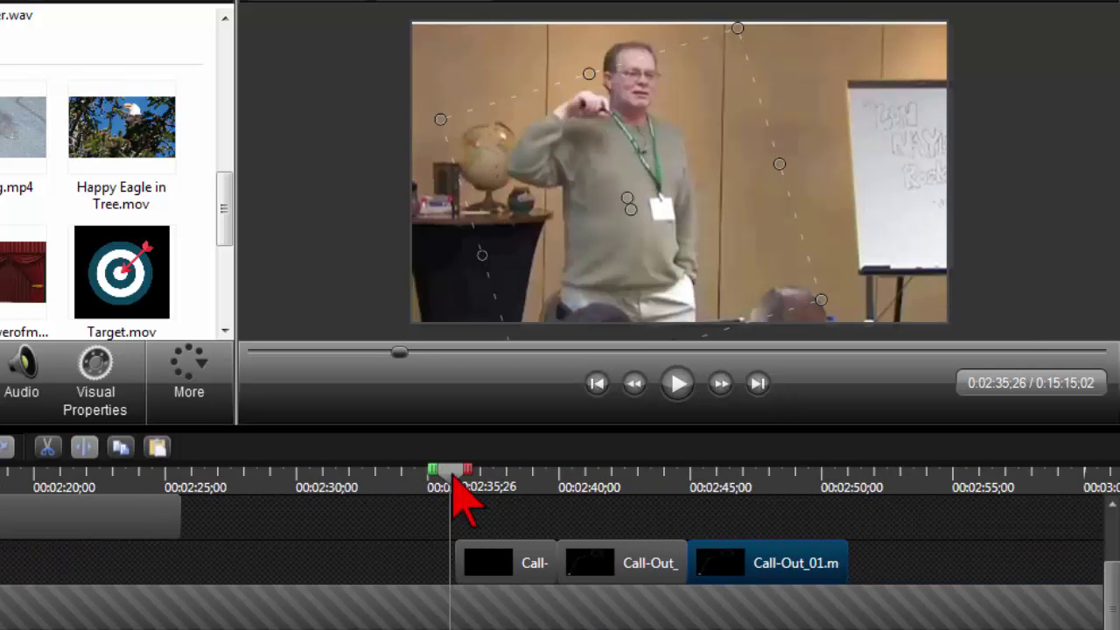
drag(454, 477, 870, 482)
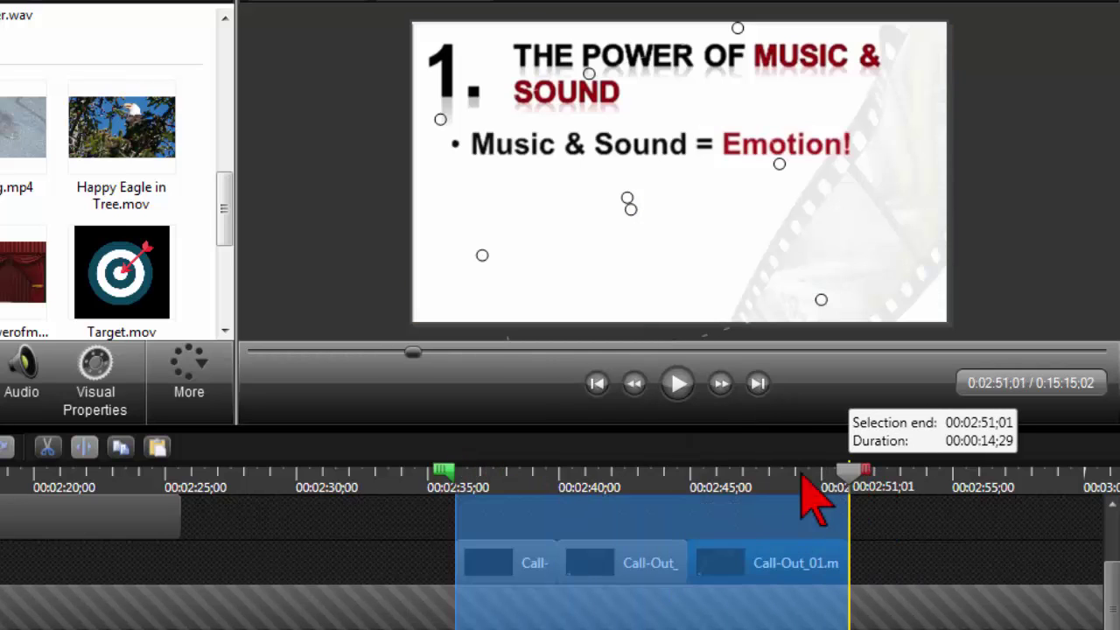
drag(786, 477, 649, 479)
click(632, 567)
drag(674, 567, 636, 565)
click(739, 560)
drag(712, 558, 666, 556)
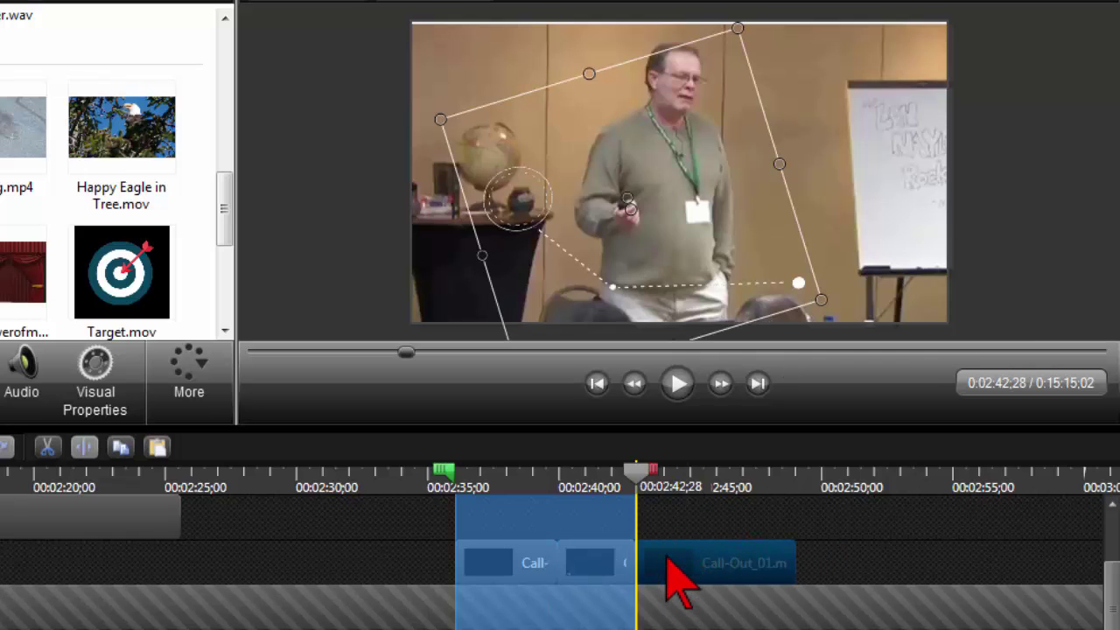
drag(822, 538, 900, 560)
Paste a second copy and butt all four callout pieces end to end, then review
right_click(705, 560)
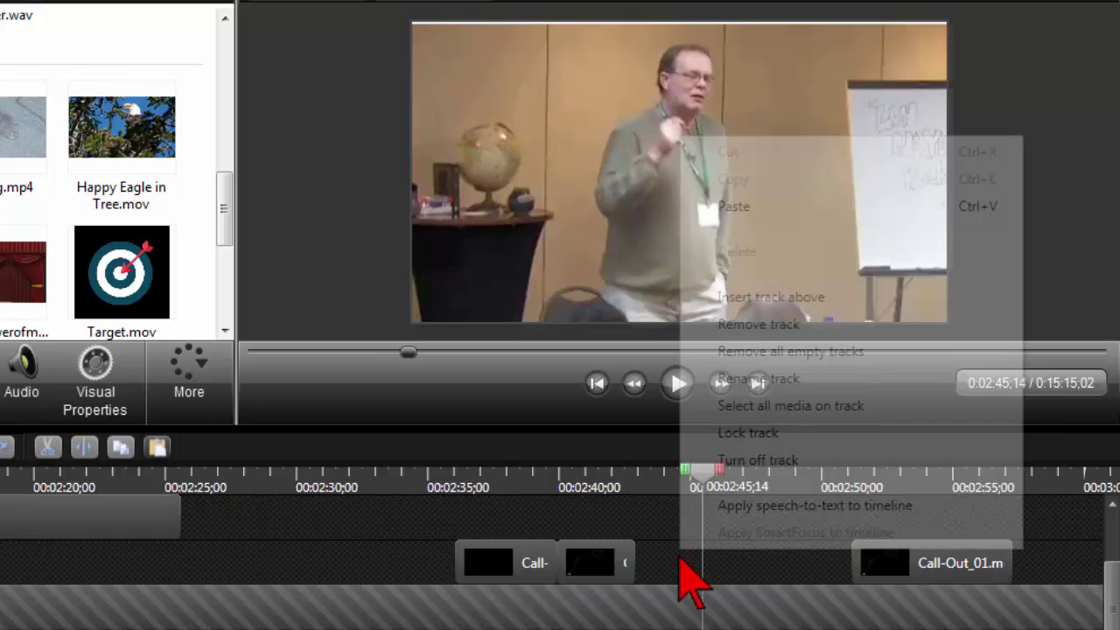
click(733, 207)
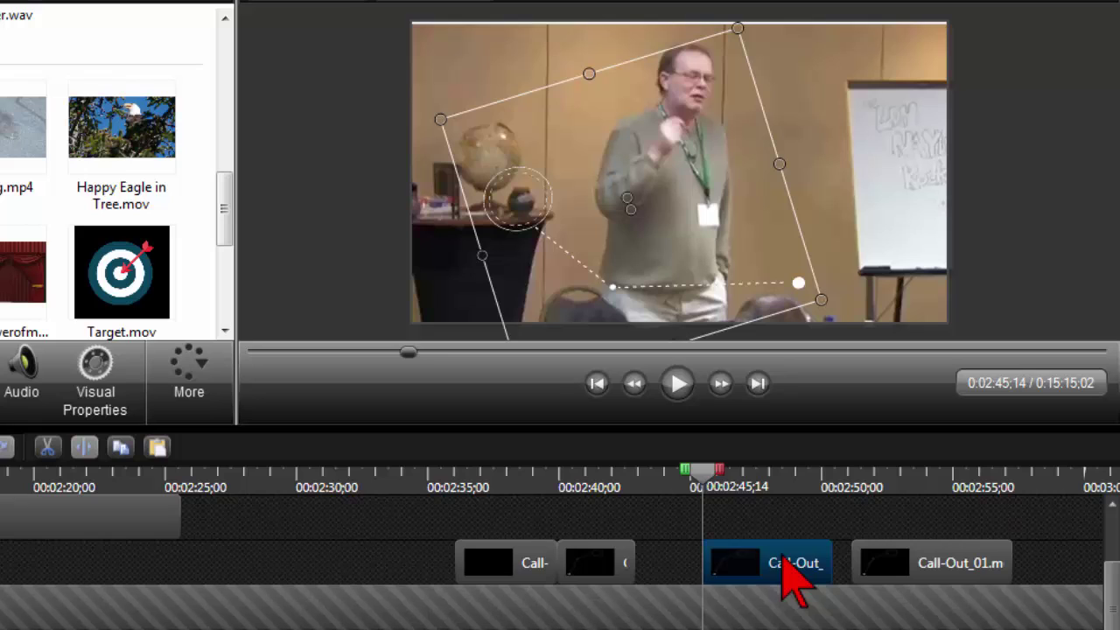
drag(708, 573, 640, 573)
drag(893, 567, 776, 600)
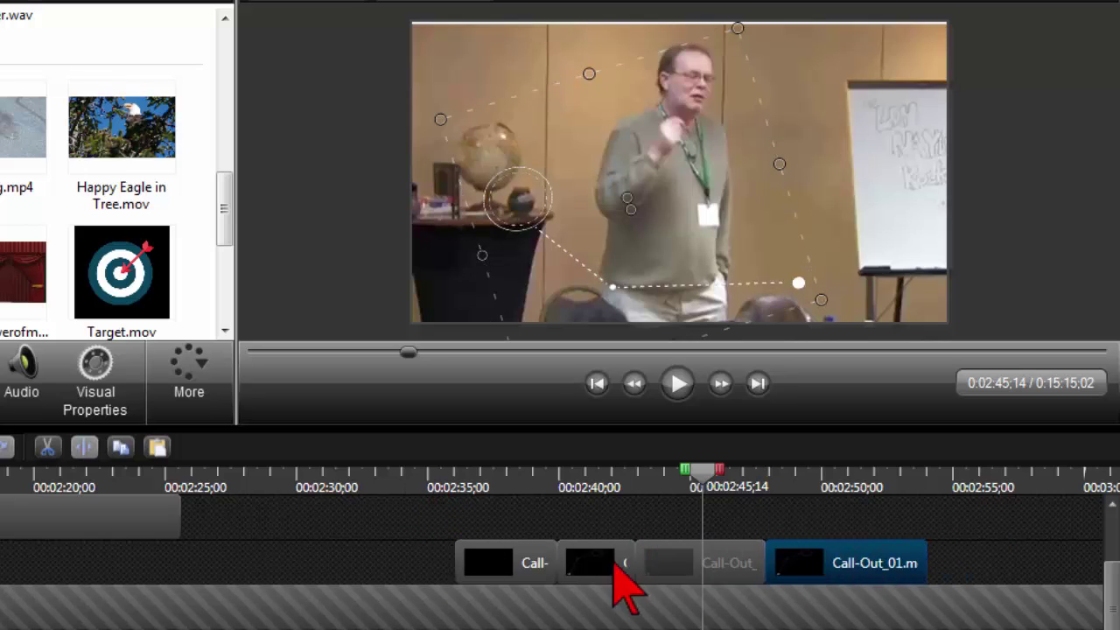
click(670, 486)
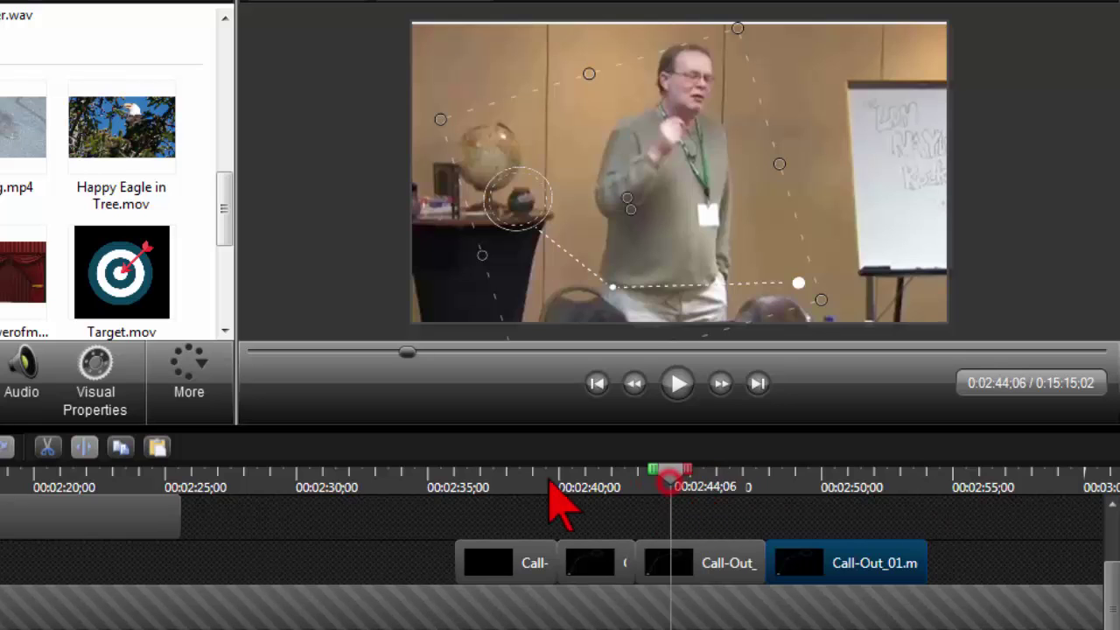
click(510, 477)
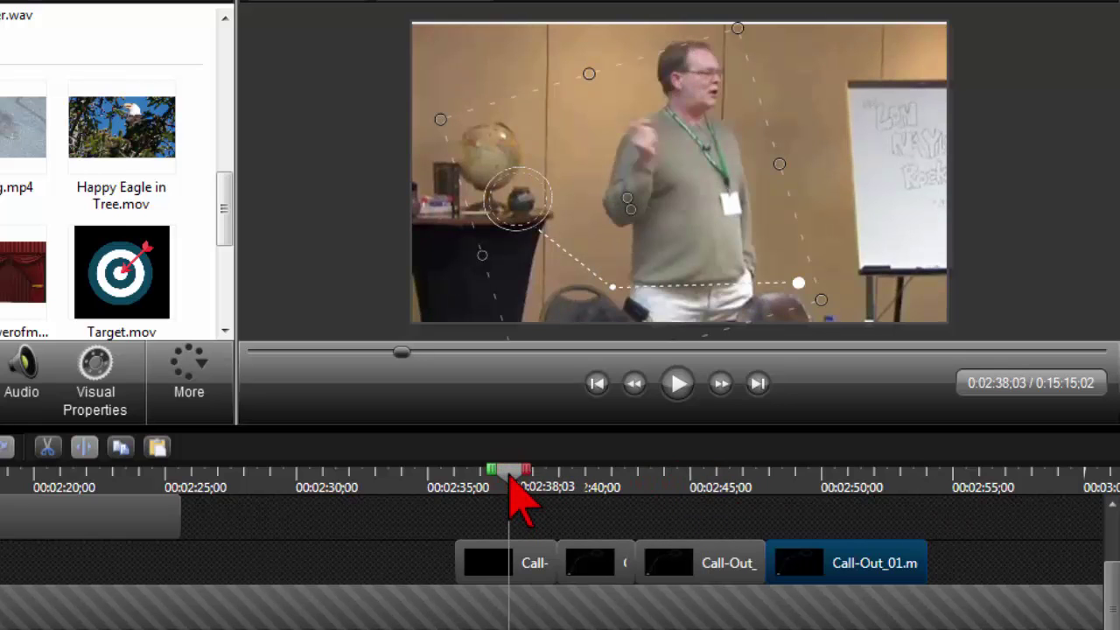